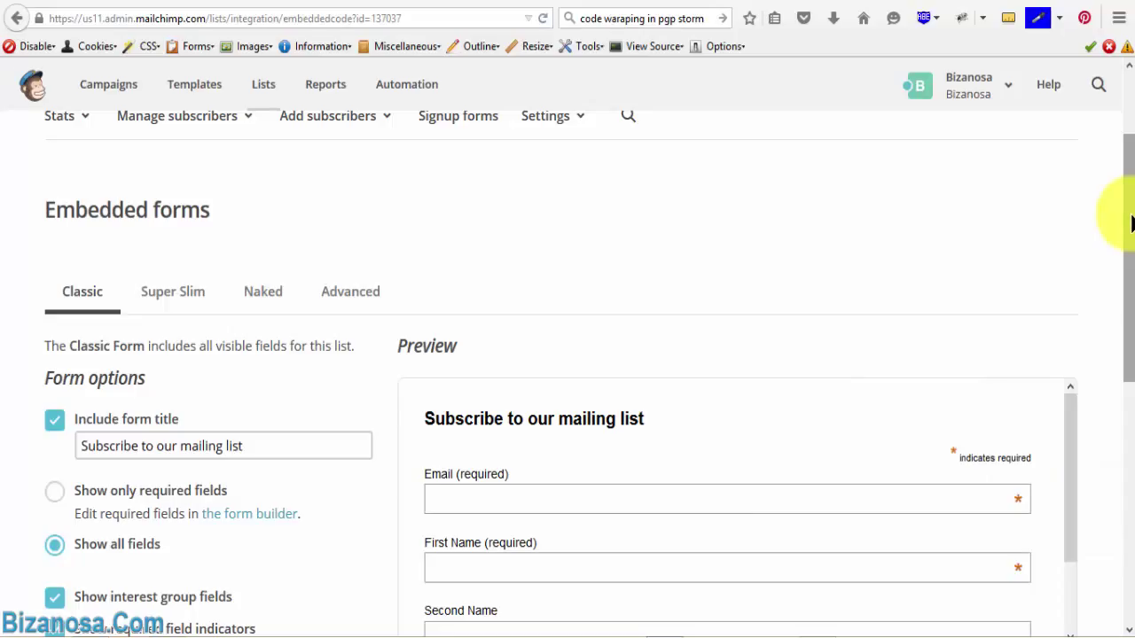
# Step: Change the embedded form's title to "Subscribe to stay informed"
pyautogui.moveTo(1130, 222); pyautogui.dragTo(393, 13)
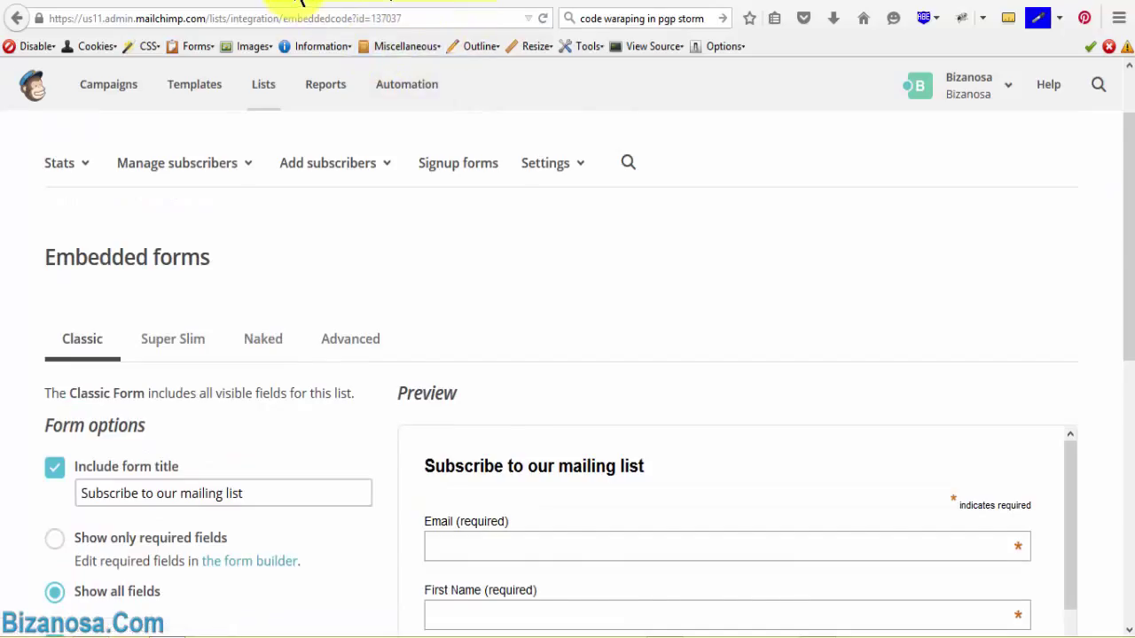
pyautogui.scroll(-5, 133, 355)
pyautogui.moveTo(243, 184); pyautogui.dragTo(61, 184)
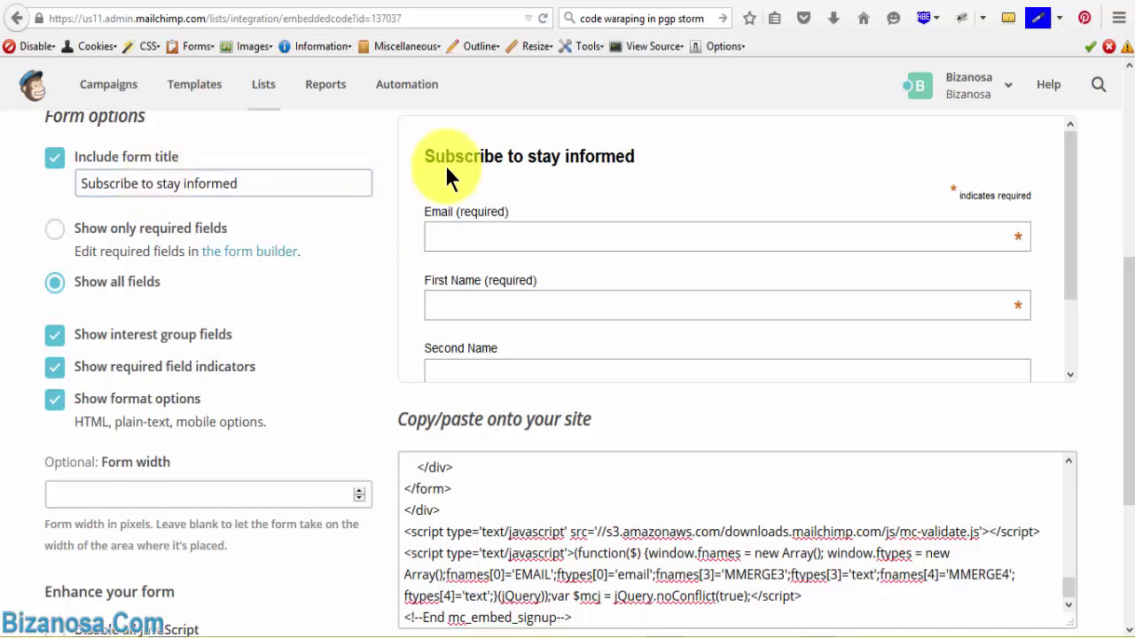
# Step: Test the preview's Subscribe button with empty fields and copy the form's embed code
pyautogui.moveTo(1070, 182); pyautogui.dragTo(1072, 280)
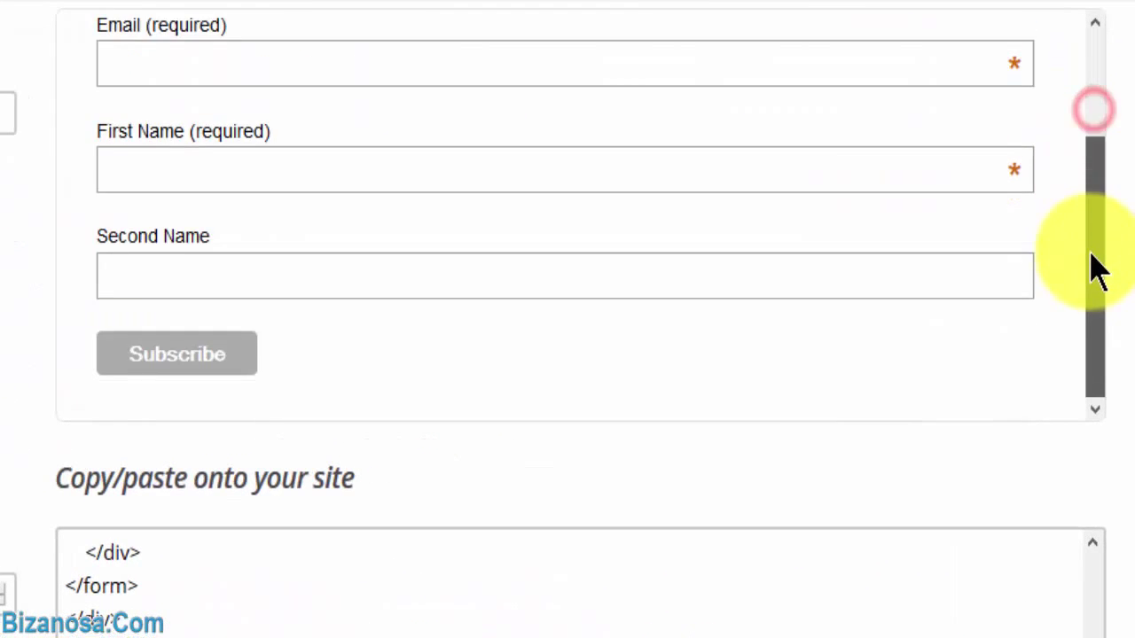
pyautogui.click(184, 360)
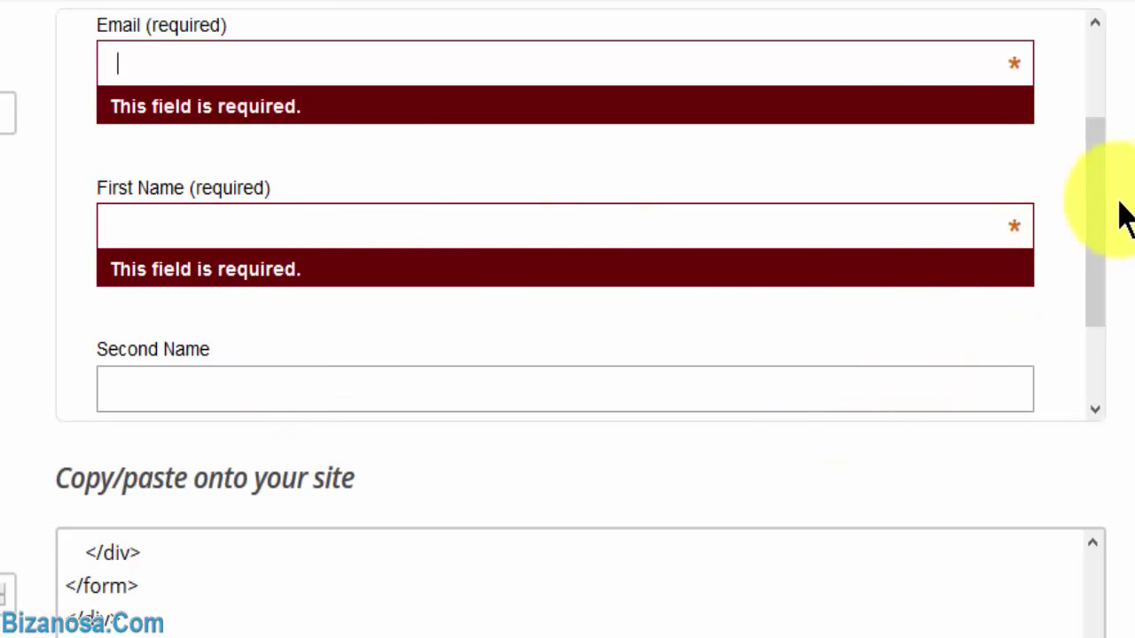
pyautogui.scroll(-4, 1122, 217)
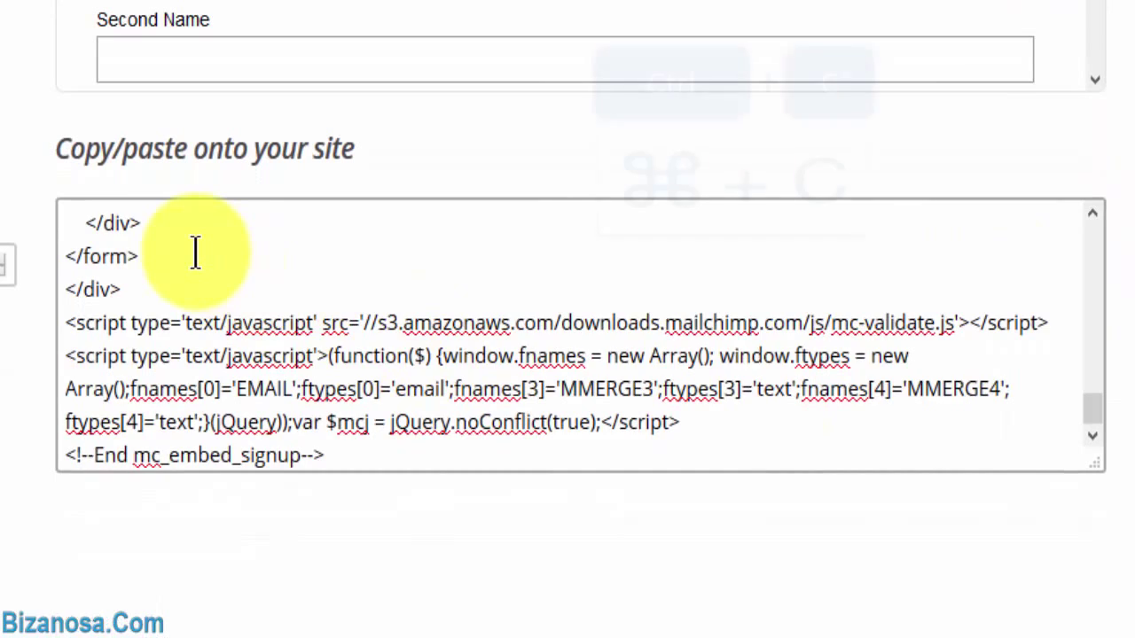
pyautogui.click(195, 254)
pyautogui.hotkey('ctrl', 'c')
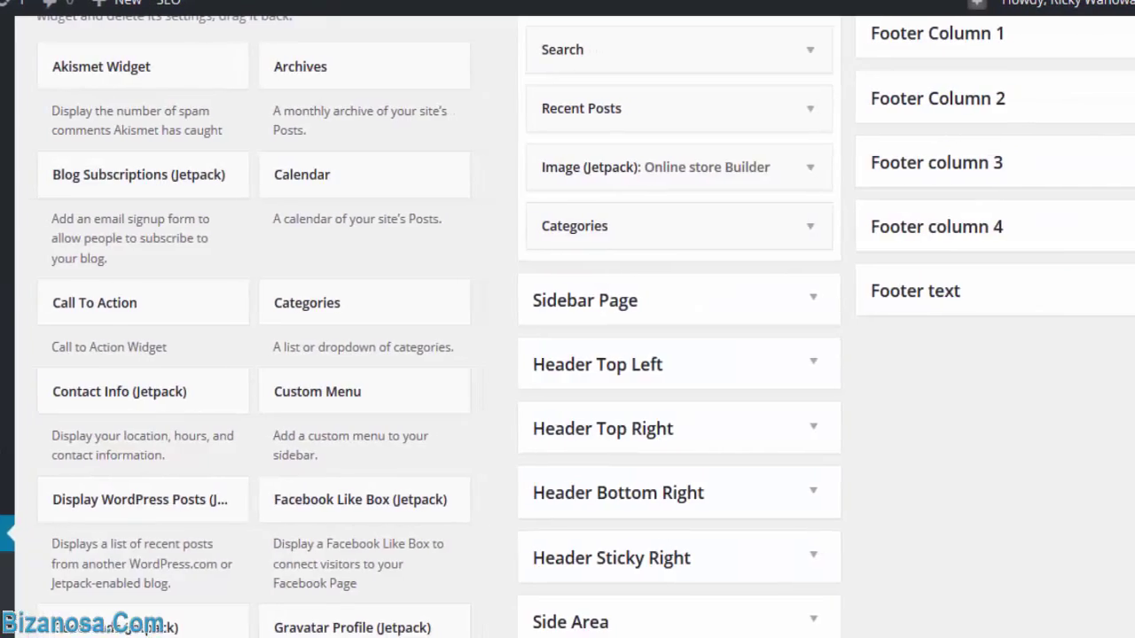
# Step: On the WordPress widgets page, add a Text widget to Footer Column 2
pyautogui.scroll(-10, 567, 355)
pyautogui.scroll(-2, 253, 319)
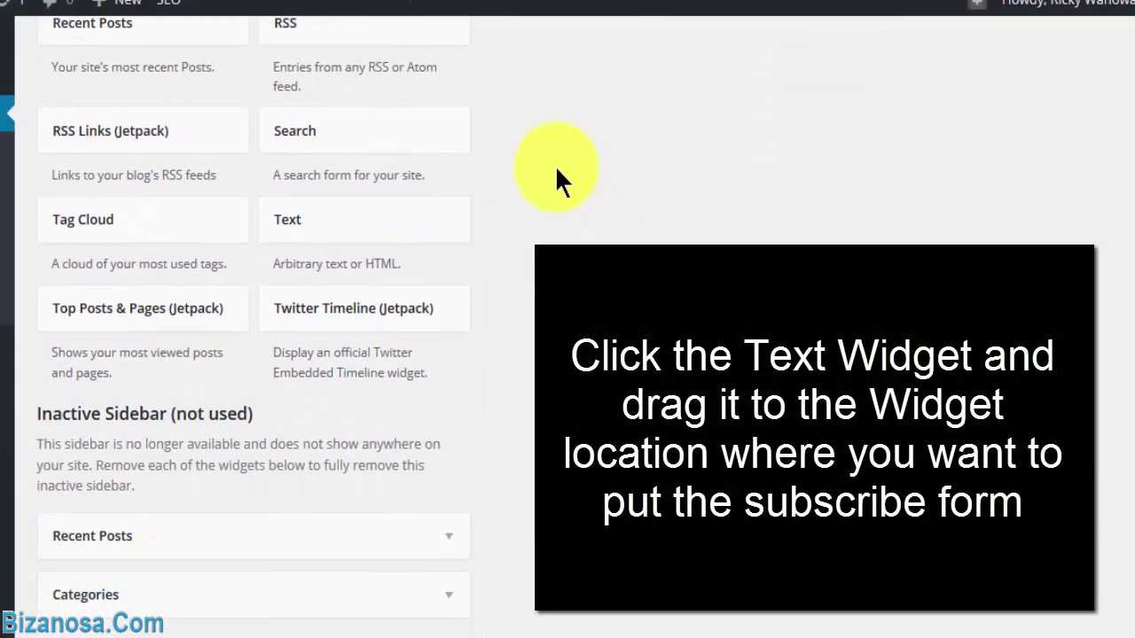
pyautogui.moveTo(821, 81); pyautogui.dragTo(721, 367)
pyautogui.scroll(-4, 499, 248)
# Step: Paste the MailChimp embed code into the new Text widget's content and save the widget
pyautogui.hotkey('ctrl', 'v')
pyautogui.click(532, 90)
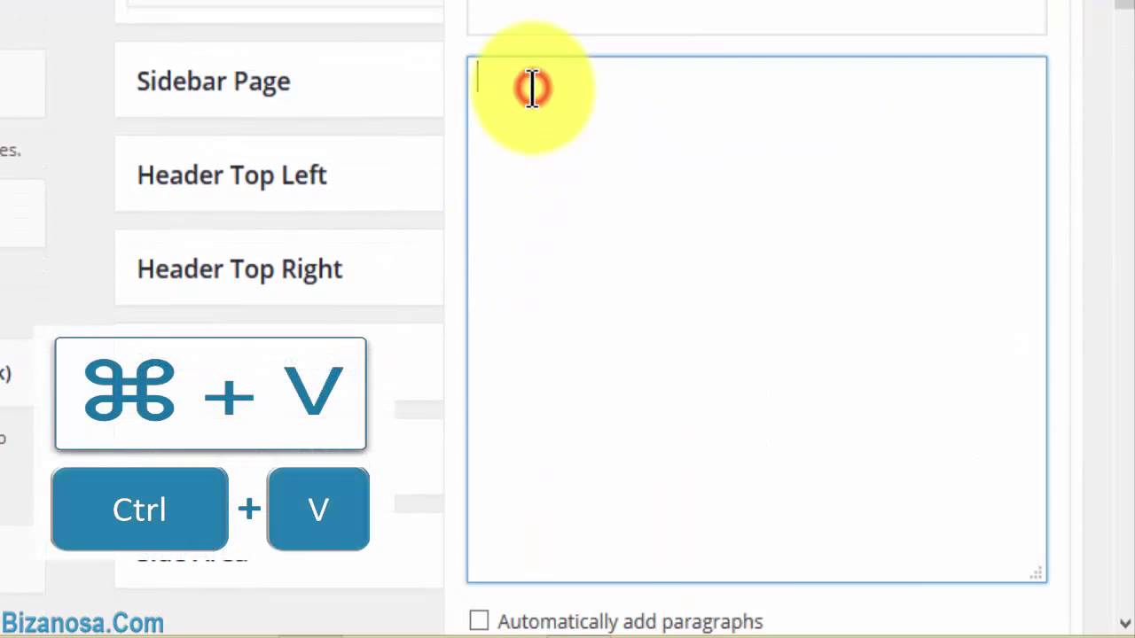
pyautogui.hotkey('ctrl', 'v')
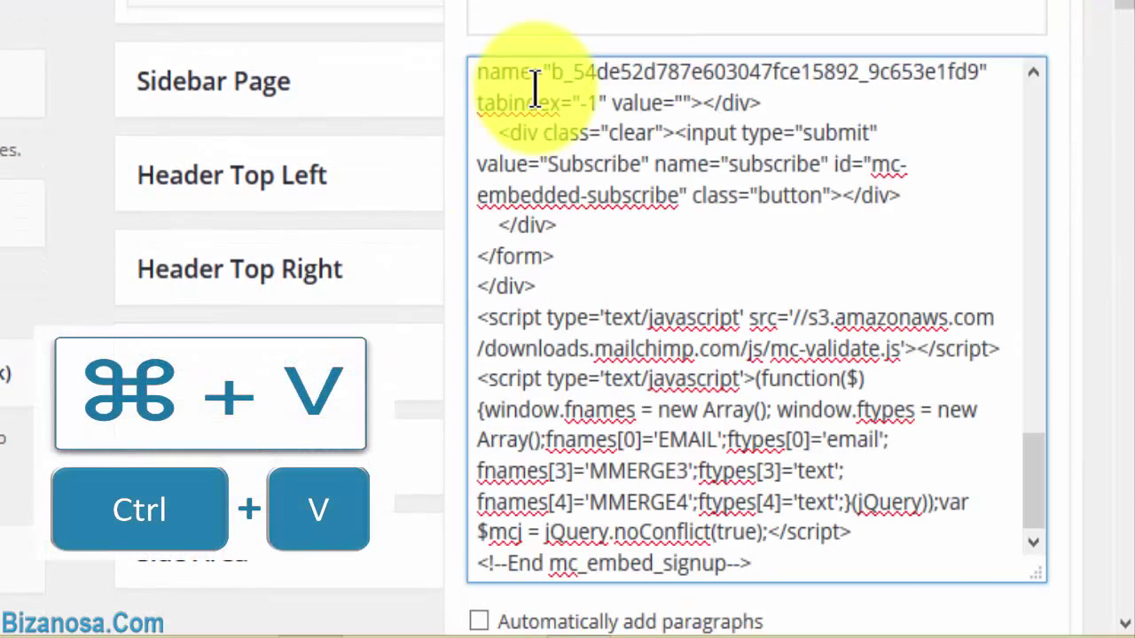
pyautogui.scroll(-5, 998, 311)
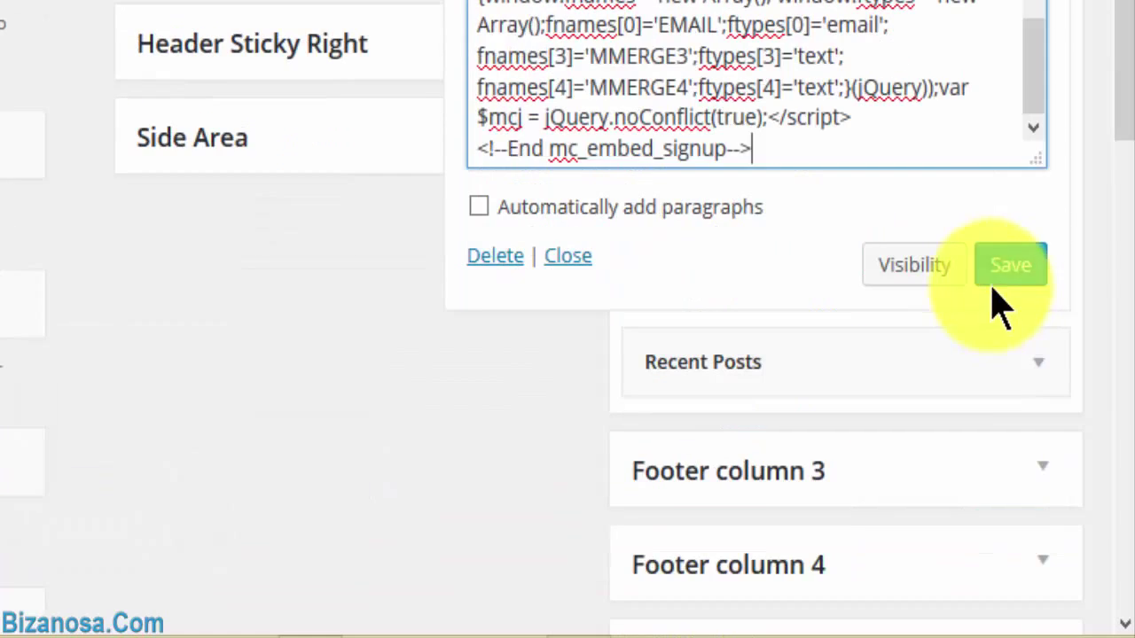
pyautogui.click(1007, 263)
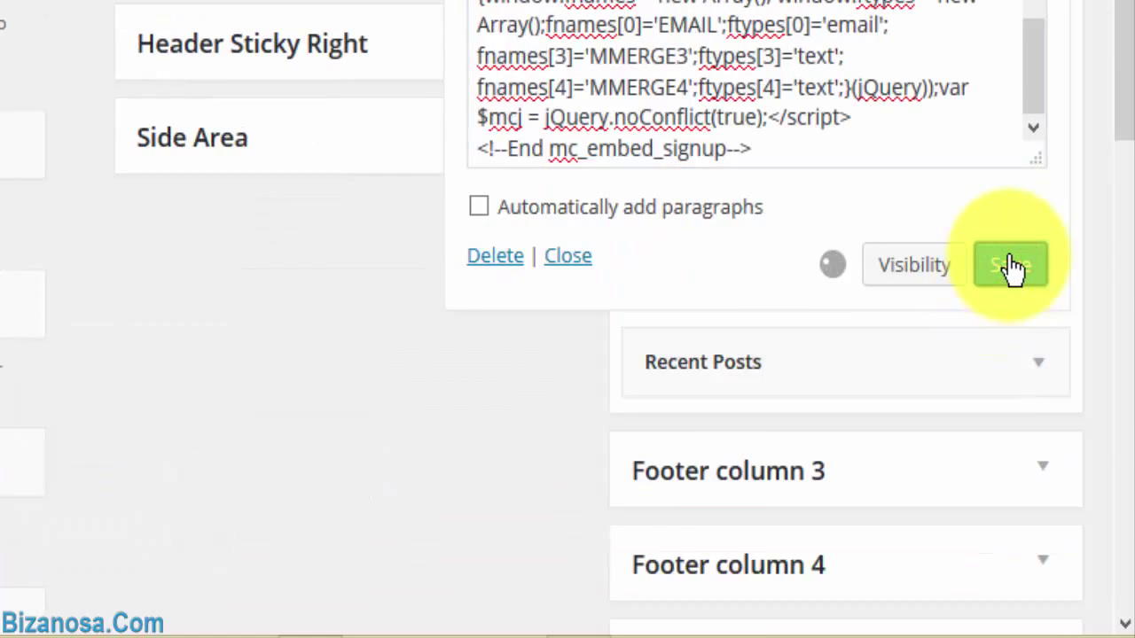
# Step: Collapse the Text widget and move it below Recent Posts in Footer Column 2
pyautogui.scroll(8, 1010, 222)
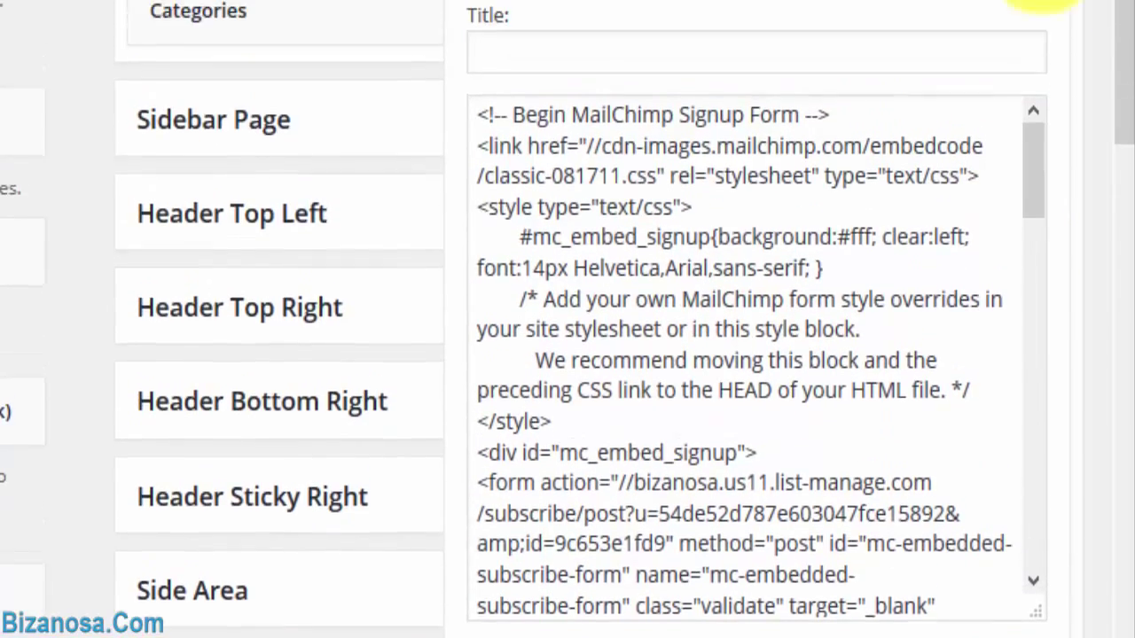
pyautogui.click(1043, 112)
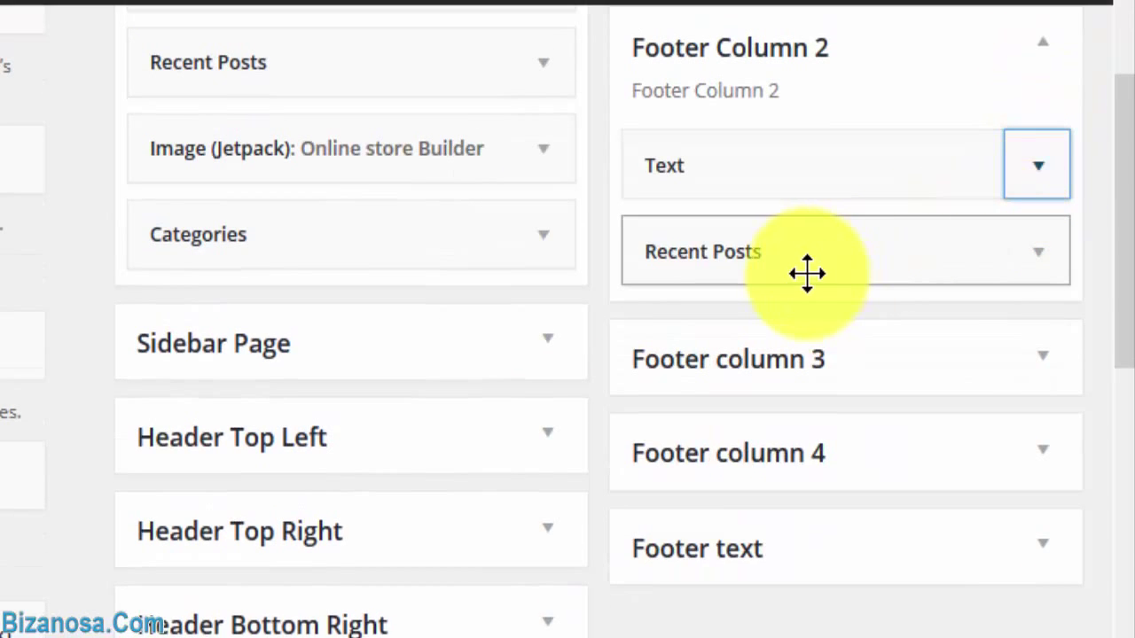
pyautogui.moveTo(785, 165); pyautogui.dragTo(788, 248)
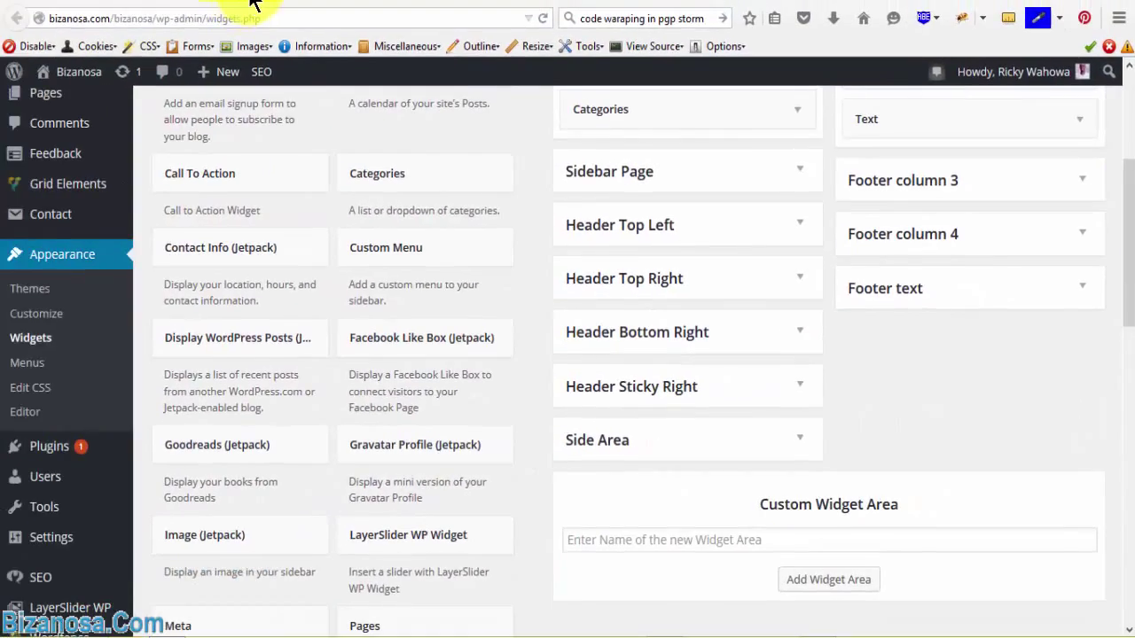
# Step: Switch to the live Bizanosa home page and check the subscribe form's fields in the footer
pyautogui.click(255, 4)
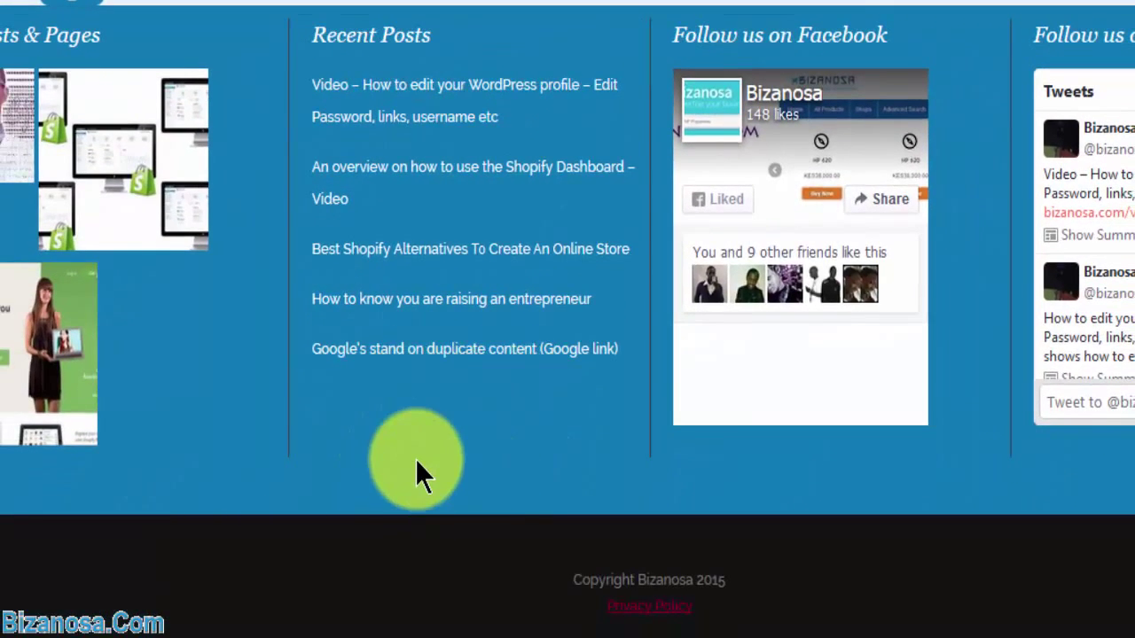
pyautogui.scroll(5, 415, 459)
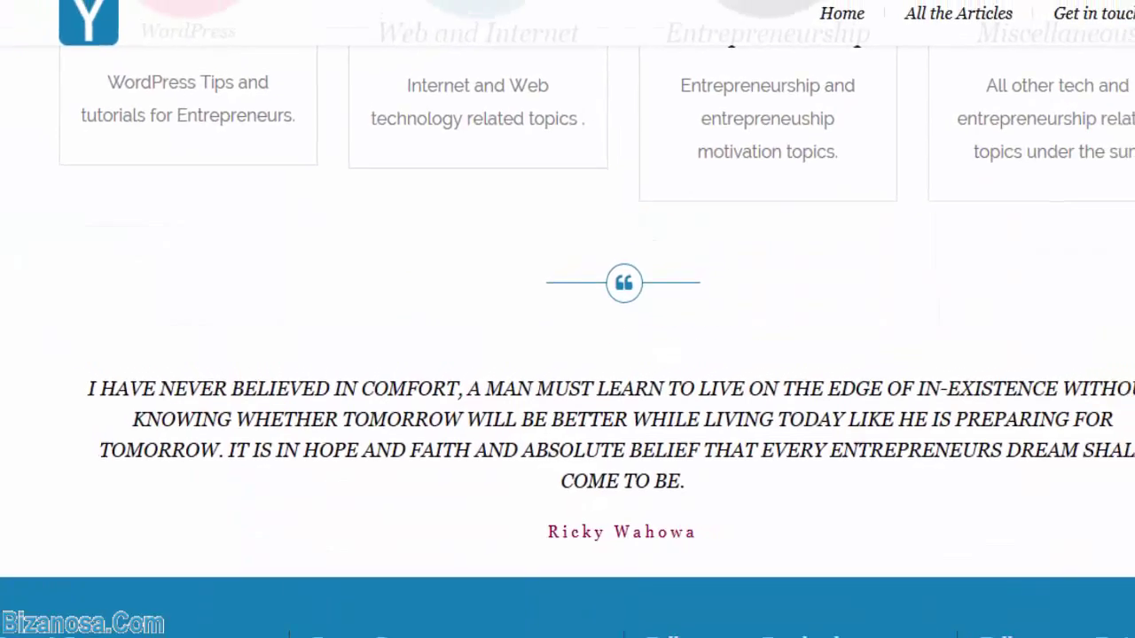
pyautogui.moveTo(1127, 470); pyautogui.dragTo(1130, 585)
pyautogui.click(433, 381)
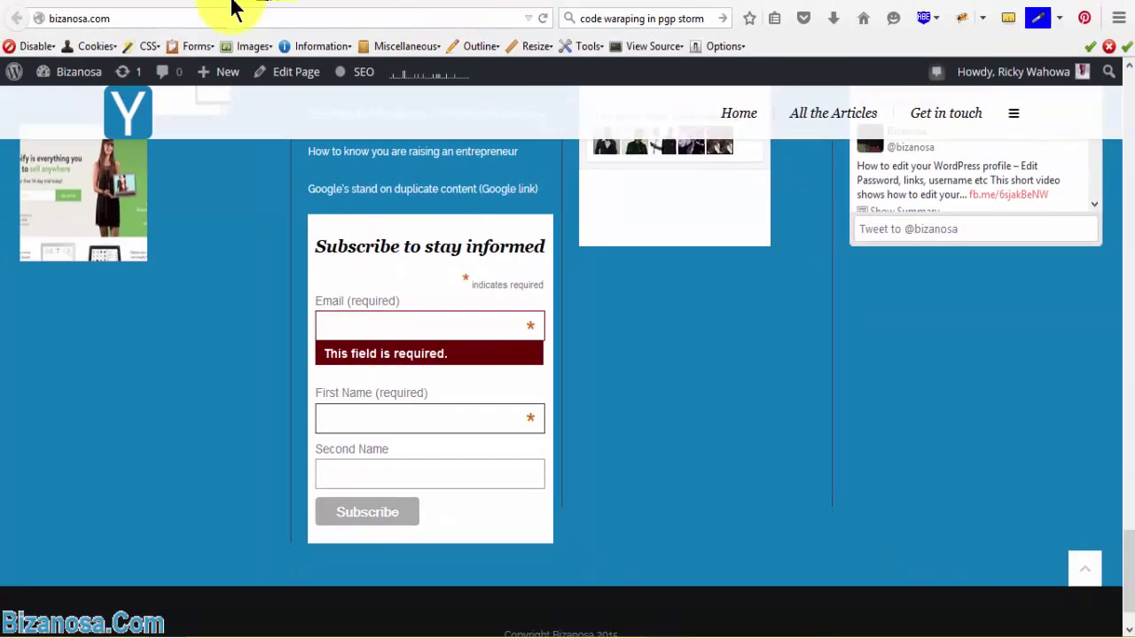
# Step: Switch to the Sign Up to Bizanosa page editor and show its content in visual mode
pyautogui.click(145, 5)
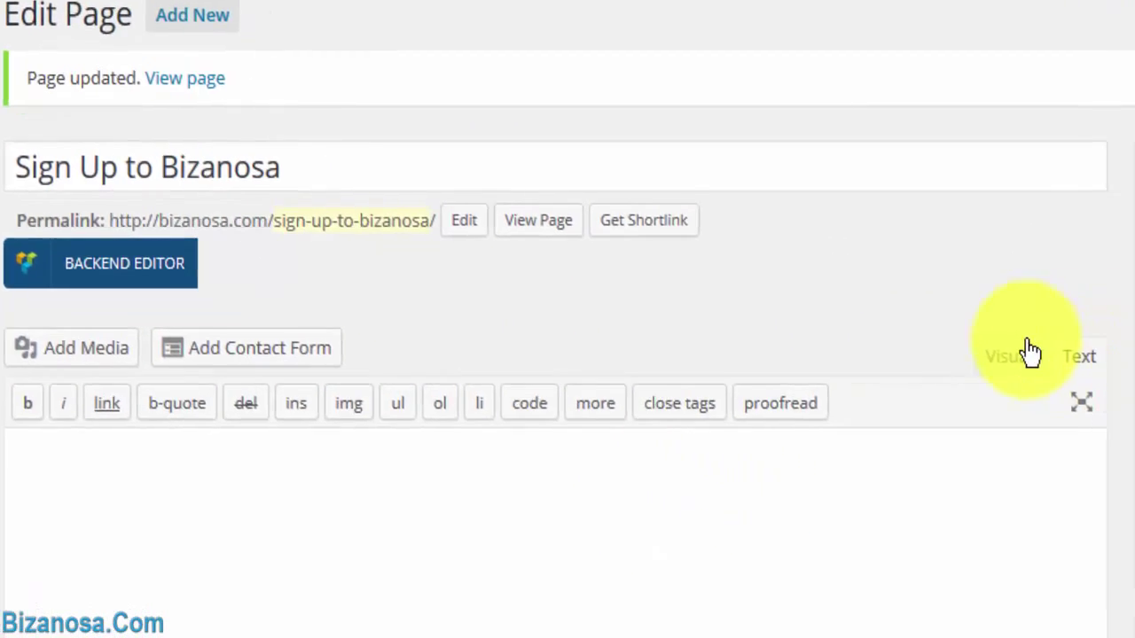
pyautogui.click(1008, 356)
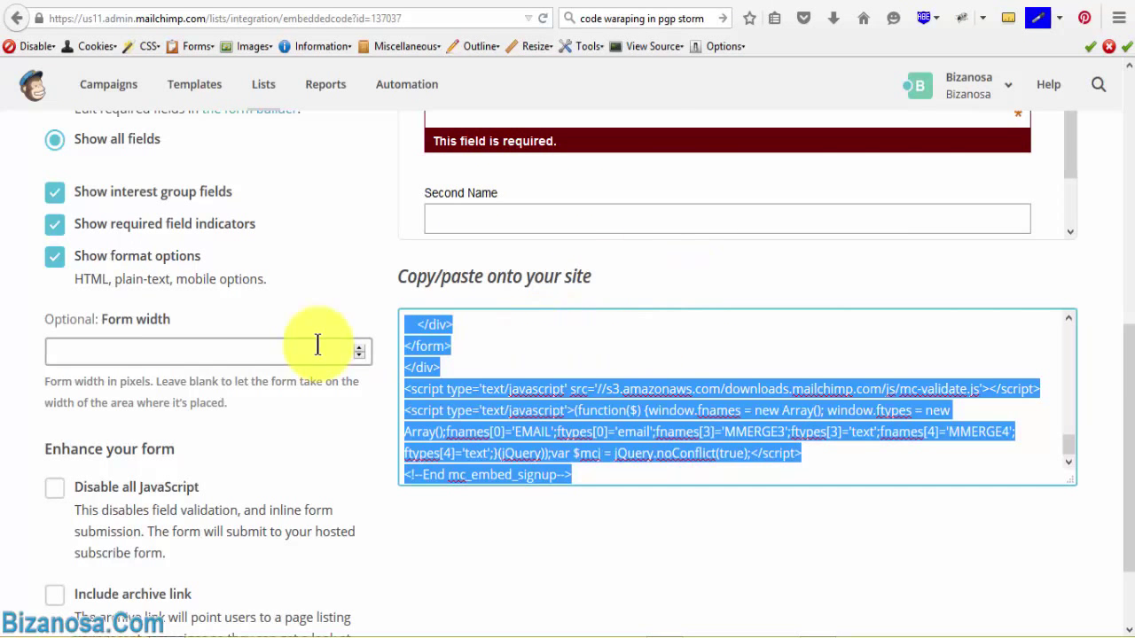
# Step: Set the MailChimp form width to 480 pixels and test the preview's Subscribe button with empty fields
pyautogui.click(156, 352)
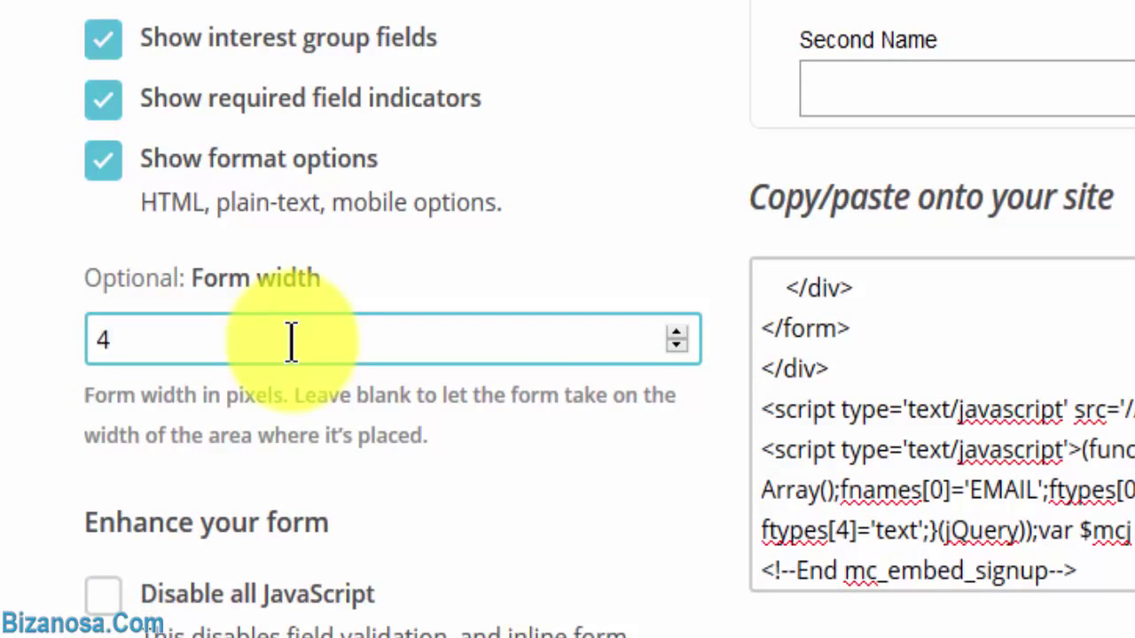
pyautogui.click(375, 506)
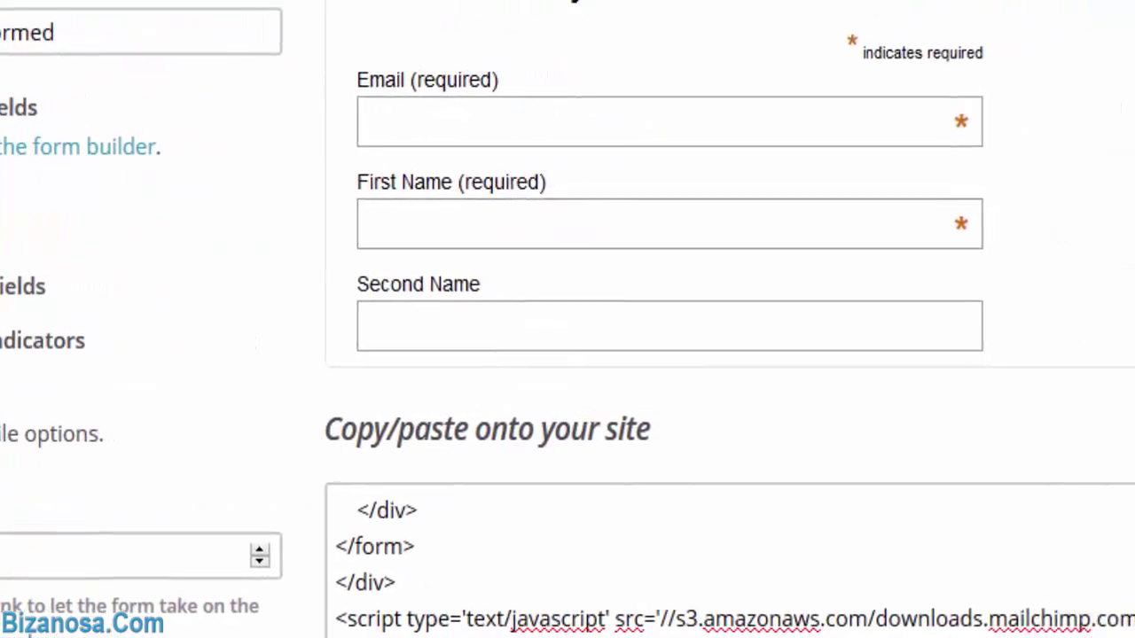
pyautogui.scroll(-1, 1115, 304)
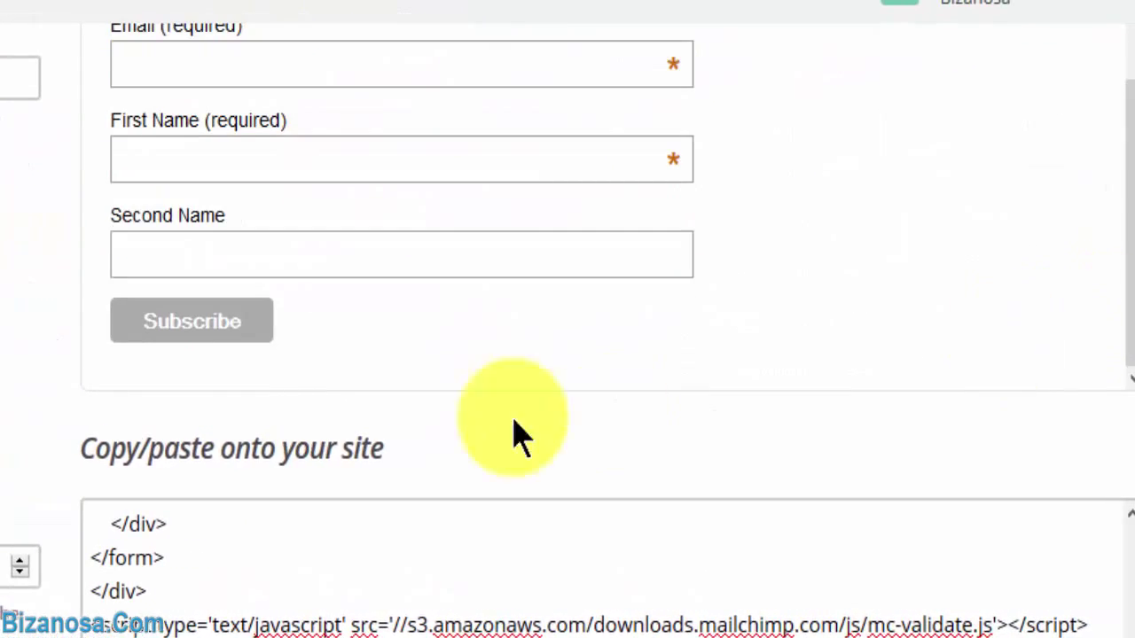
pyautogui.click(237, 328)
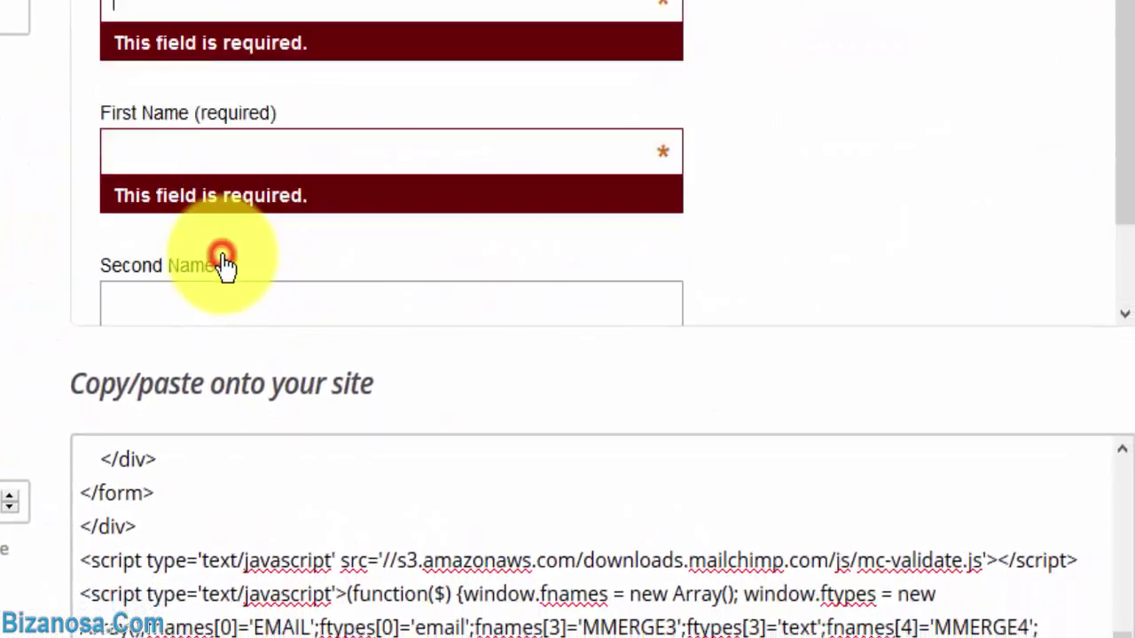
# Step: Copy the updated MailChimp embed code and paste it into the HTML text view of the Sign Up to Bizanosa page
pyautogui.click(337, 375)
pyautogui.hotkey('ctrl', 'c')
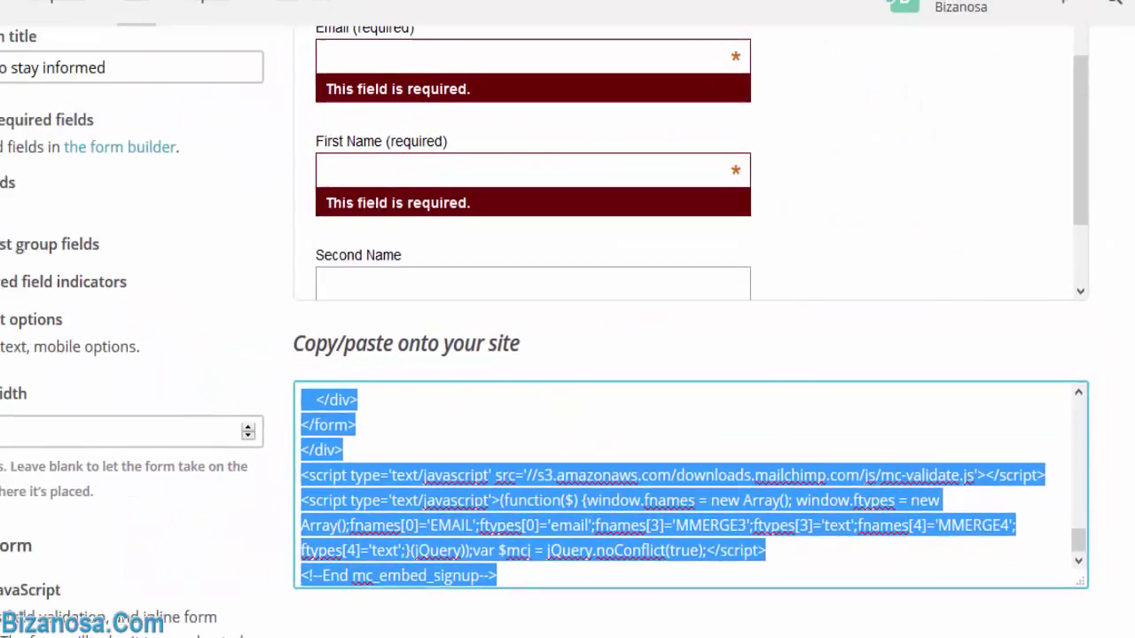
pyautogui.click(123, 4)
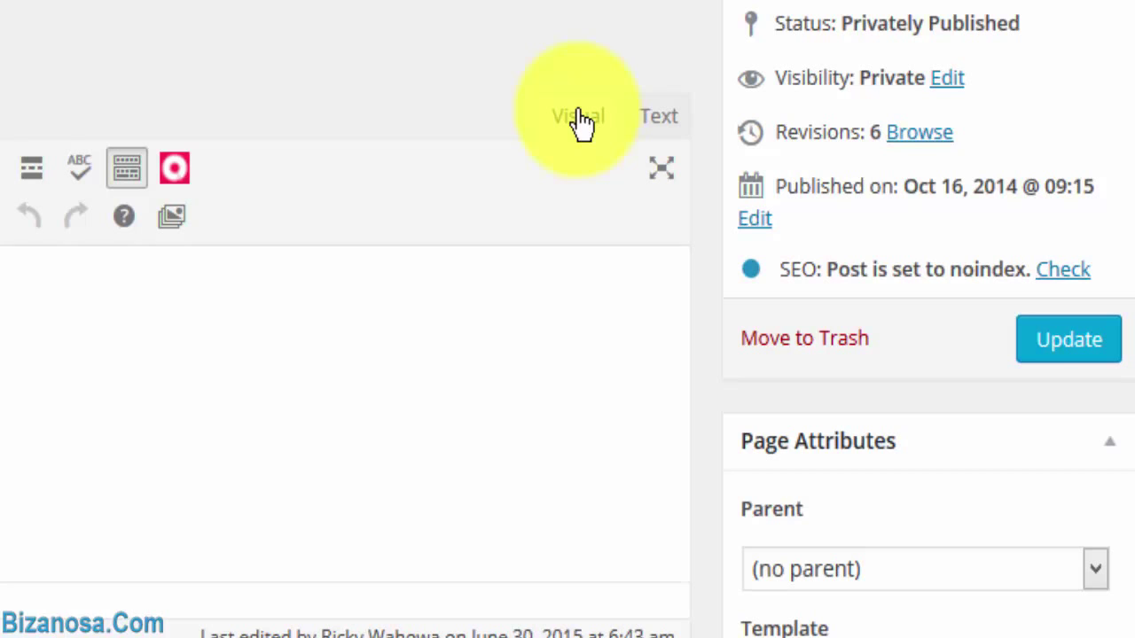
pyautogui.click(660, 116)
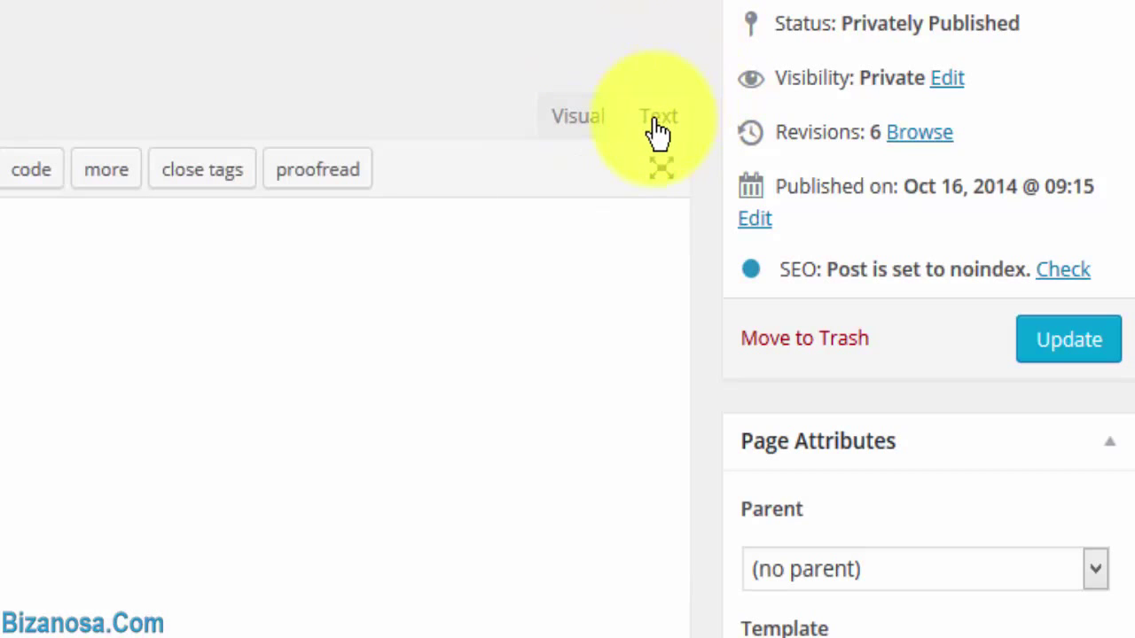
pyautogui.click(0, 229)
pyautogui.hotkey('ctrl', 'v')
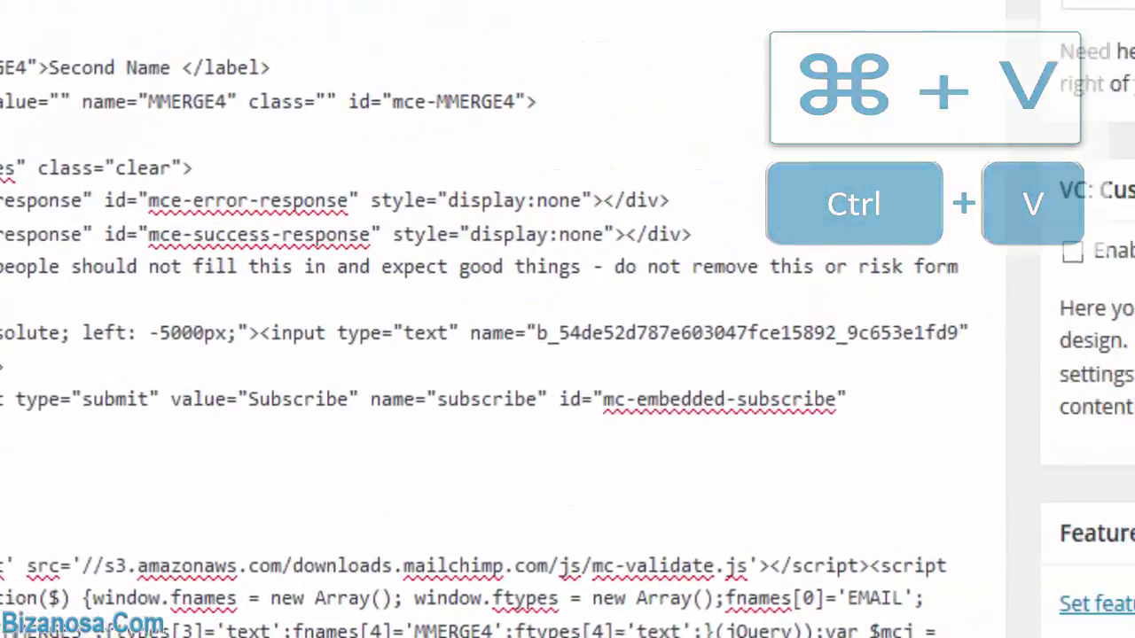
# Step: Update the Sign Up to Bizanosa page and check the embedded form in the visual editor
pyautogui.click(1134, 0)
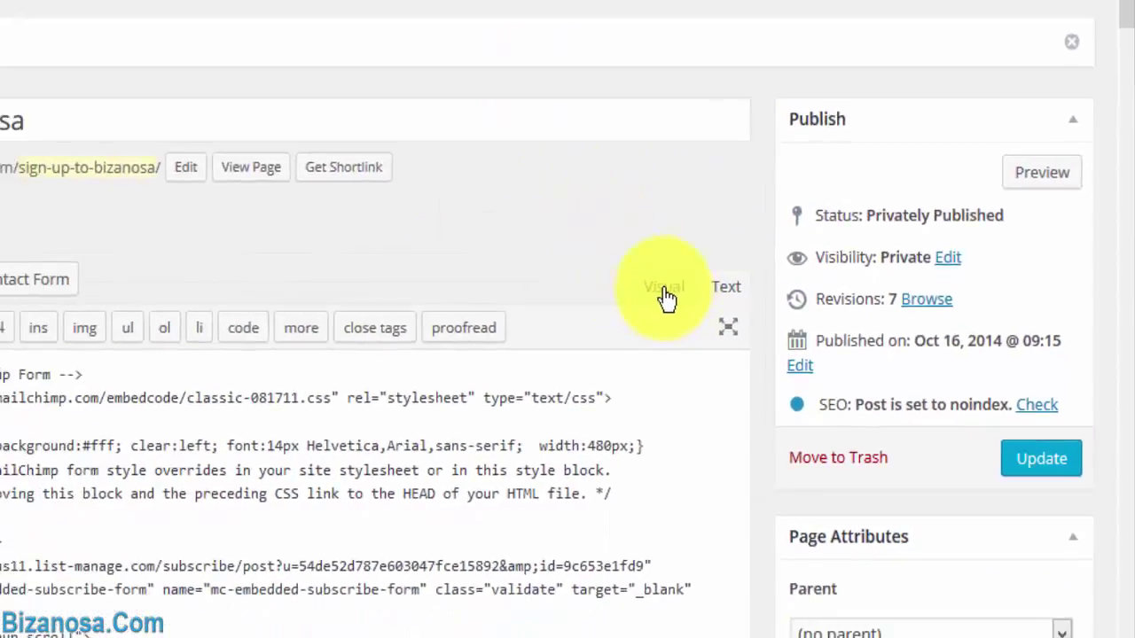
pyautogui.click(666, 296)
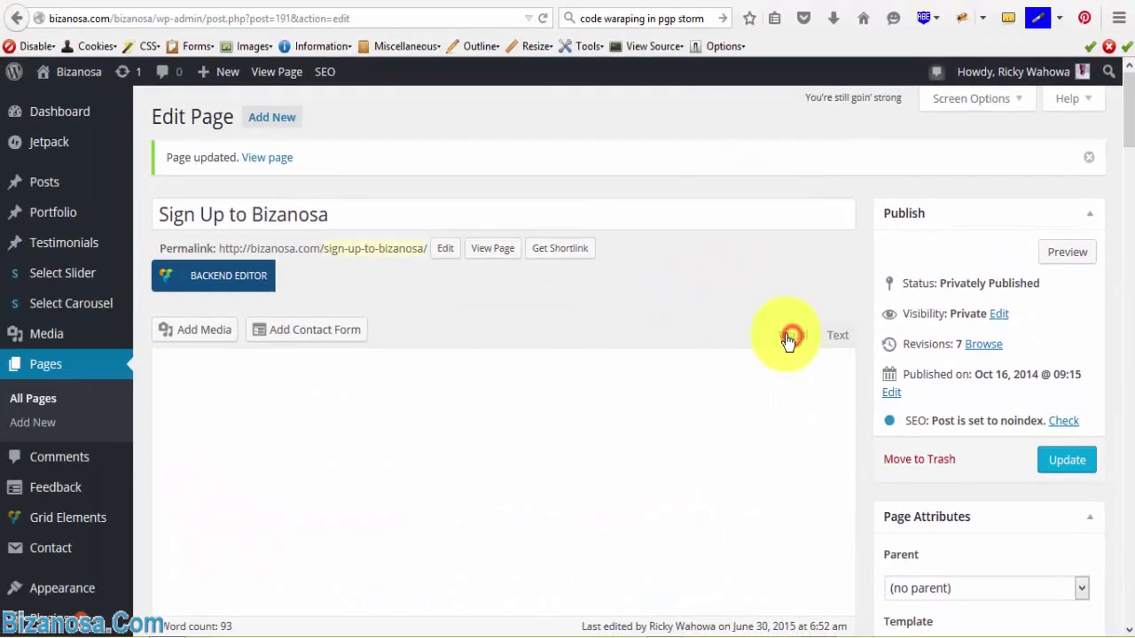
pyautogui.moveTo(1128, 117); pyautogui.dragTo(1130, 150)
pyautogui.scroll(1, 1130, 151)
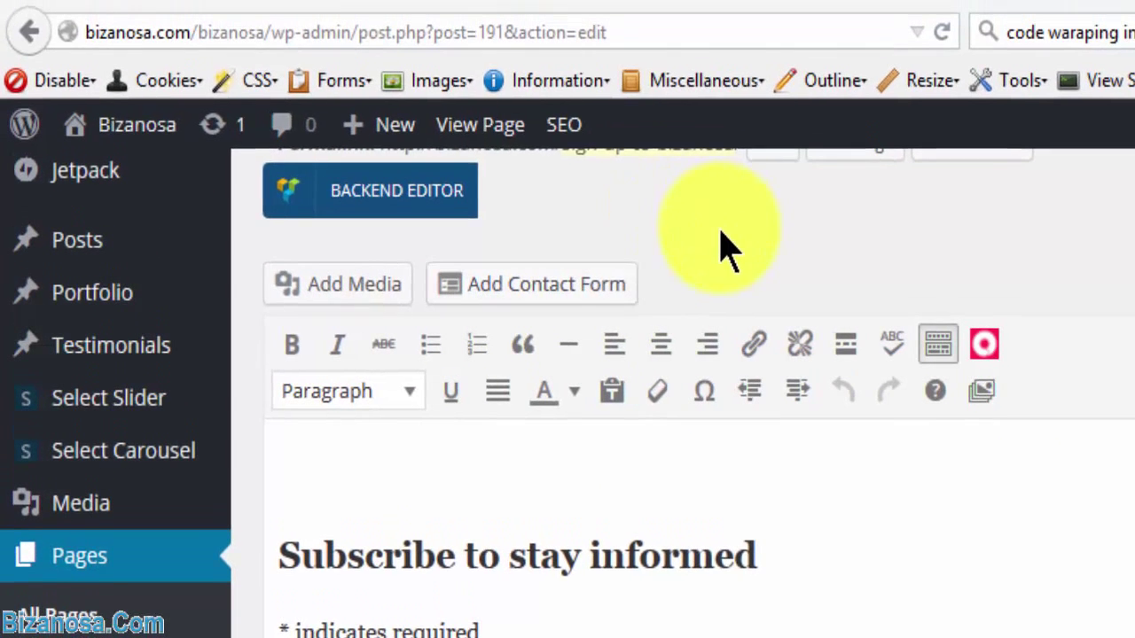
# Step: View the published sign-up page in a new tab and test submitting its subscribe form with empty fields
pyautogui.rightClick(491, 131)
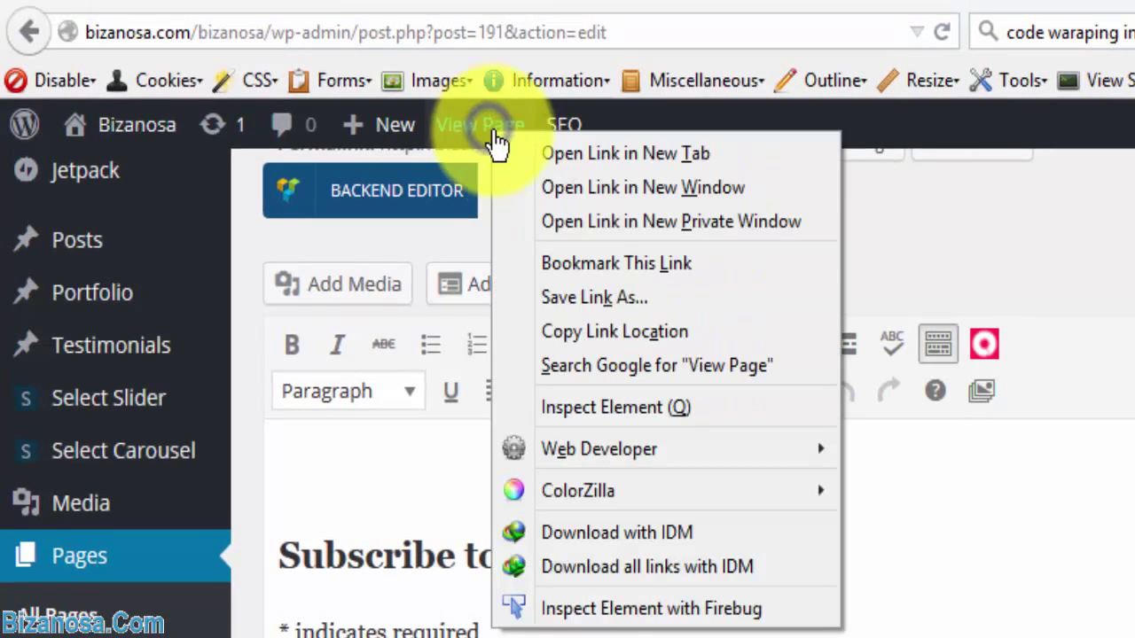
pyautogui.click(555, 157)
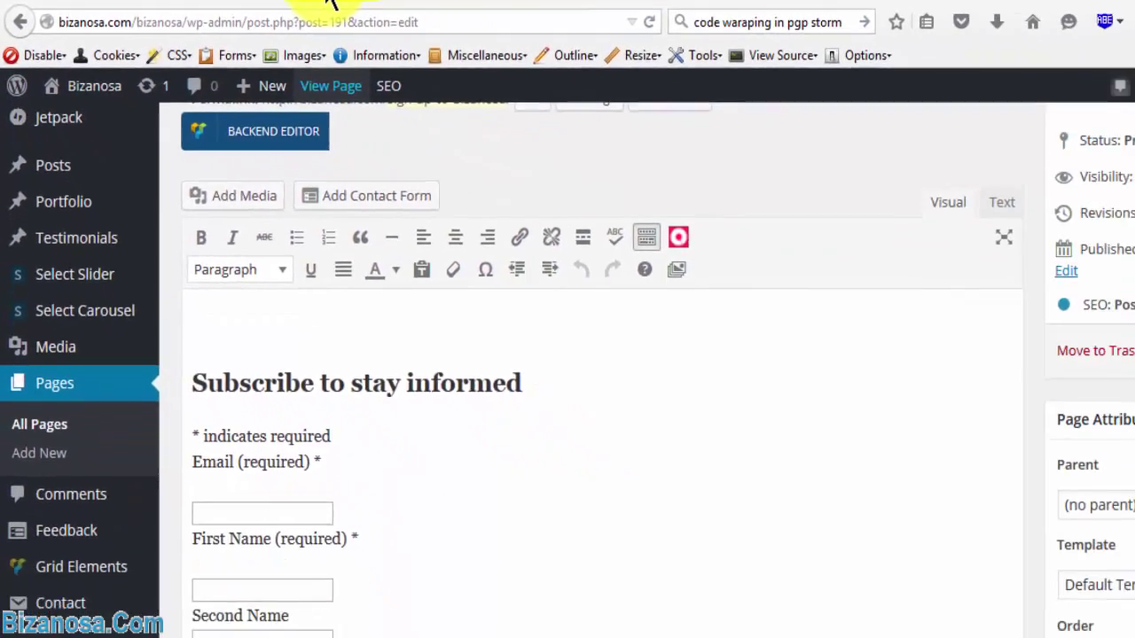
pyautogui.click(405, 4)
pyautogui.moveTo(1131, 226); pyautogui.dragTo(1122, 278)
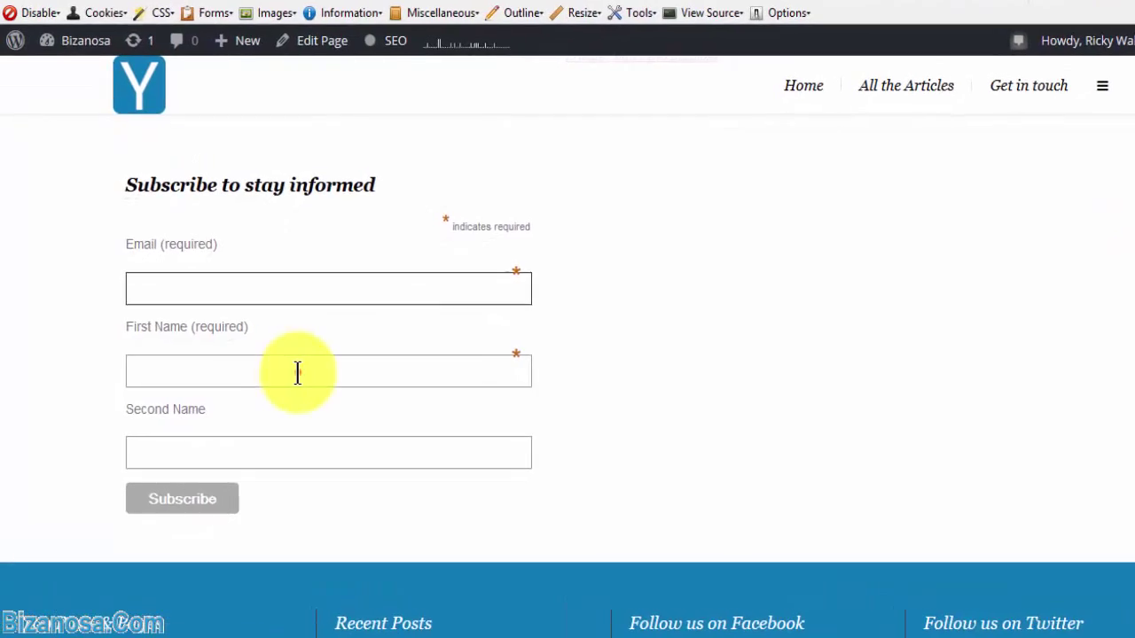
pyautogui.click(274, 374)
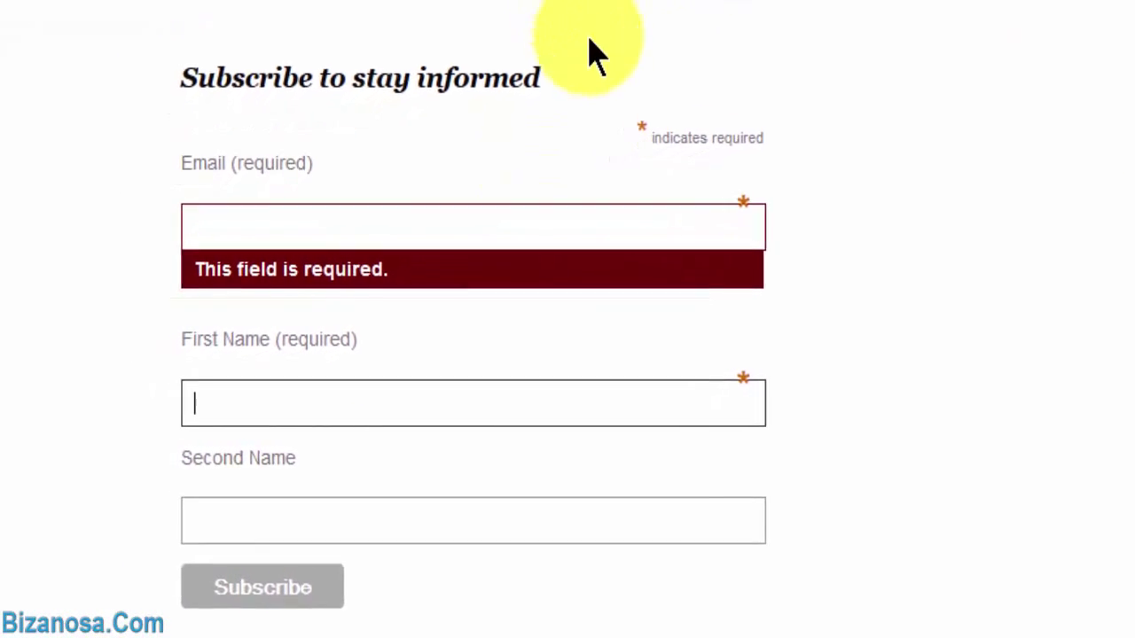
pyautogui.click(260, 591)
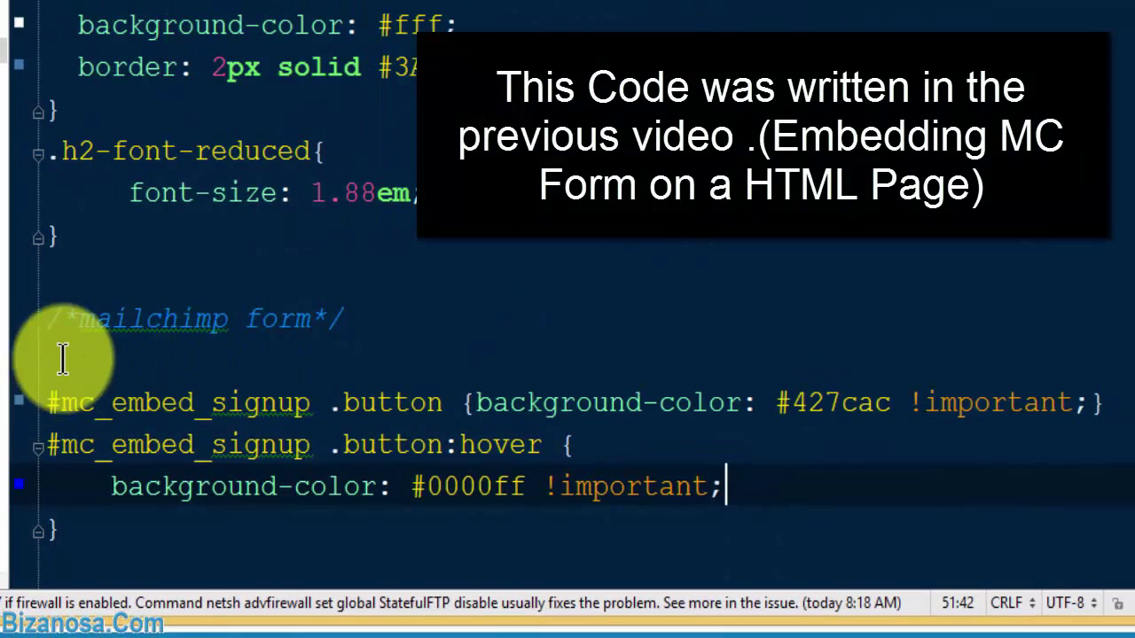
# Step: Copy the #mc_embed_signup .button (#427cac) and .button:hover (#0000ff) background rules from the code editor into WordPress's custom CSS and save the stylesheet
pyautogui.moveTo(49, 401); pyautogui.dragTo(62, 529)
pyautogui.hotkey('ctrl', 'c')
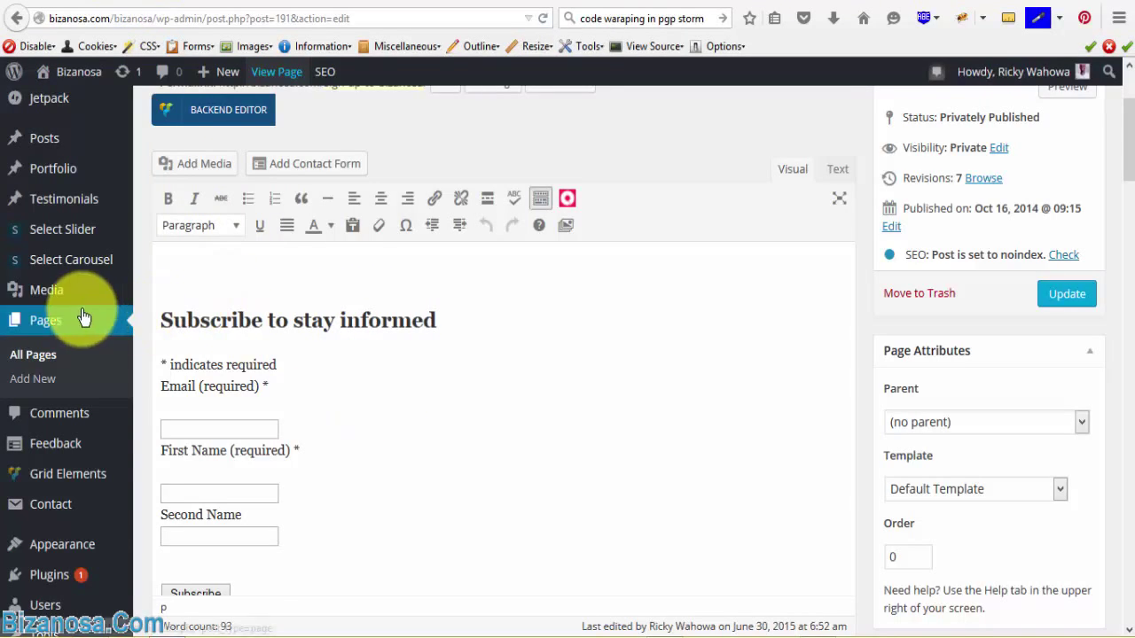
pyautogui.moveTo(109, 541)
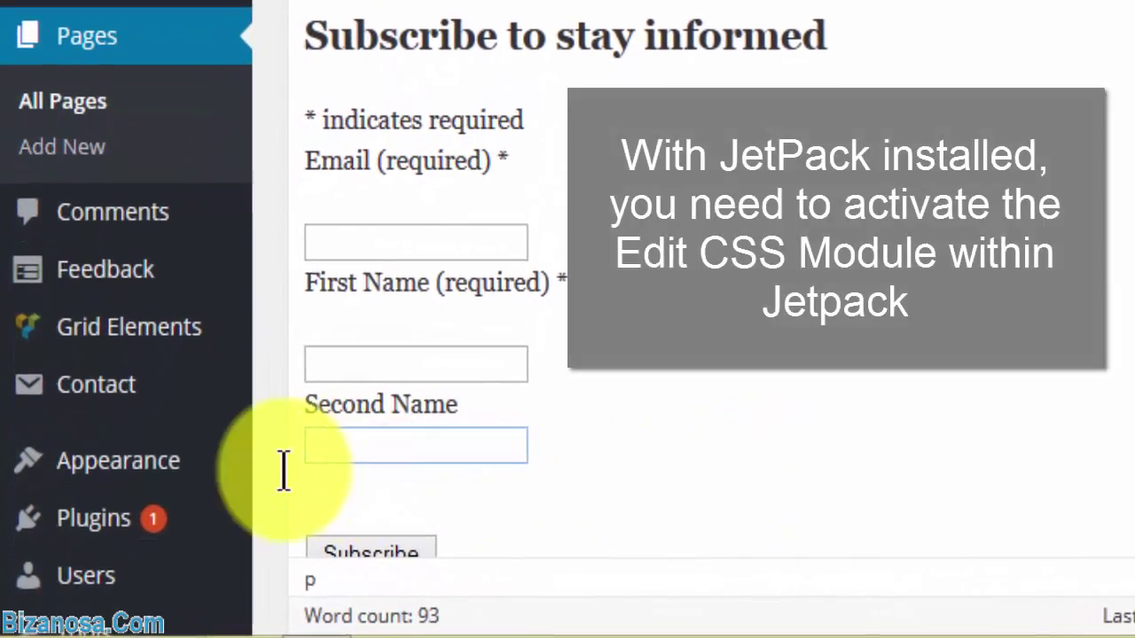
pyautogui.moveTo(140, 487)
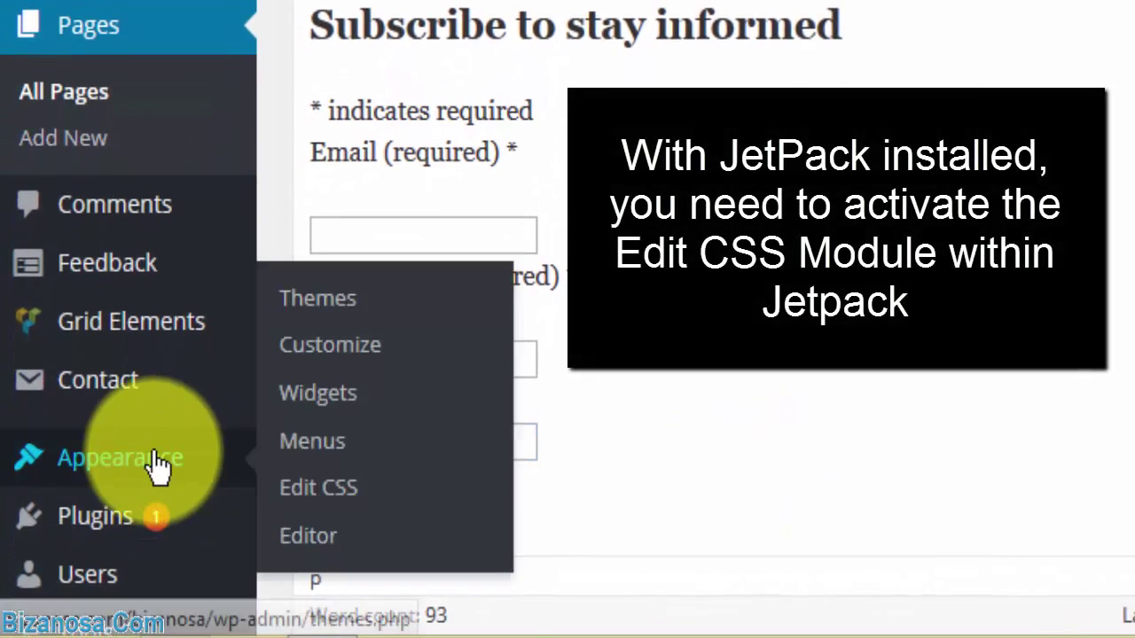
pyautogui.click(328, 495)
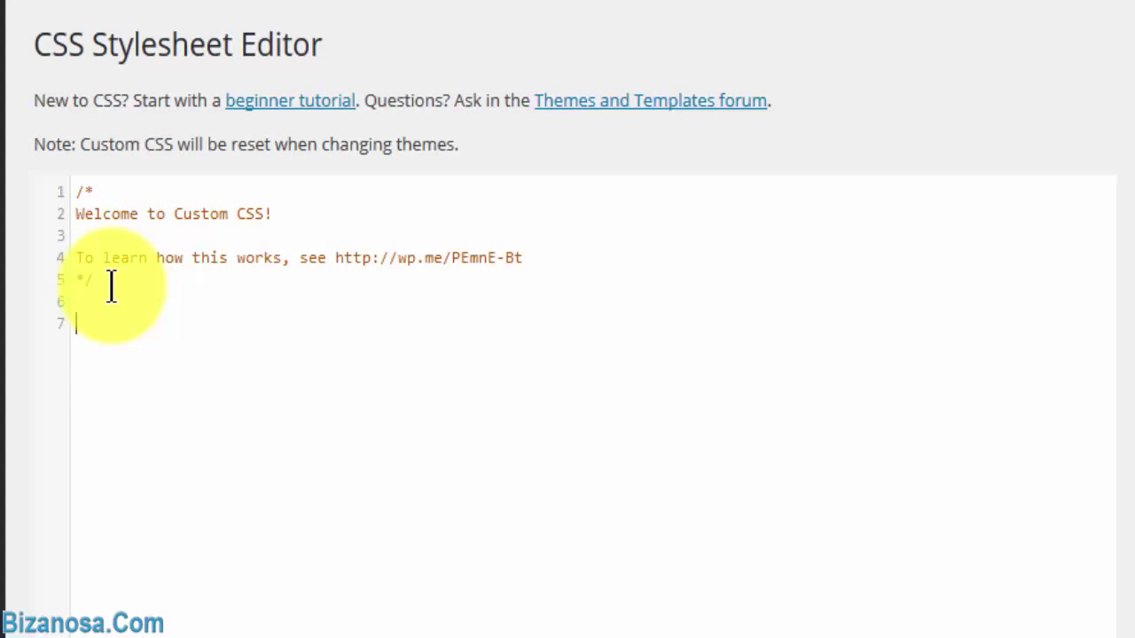
pyautogui.hotkey('ctrl', 'v')
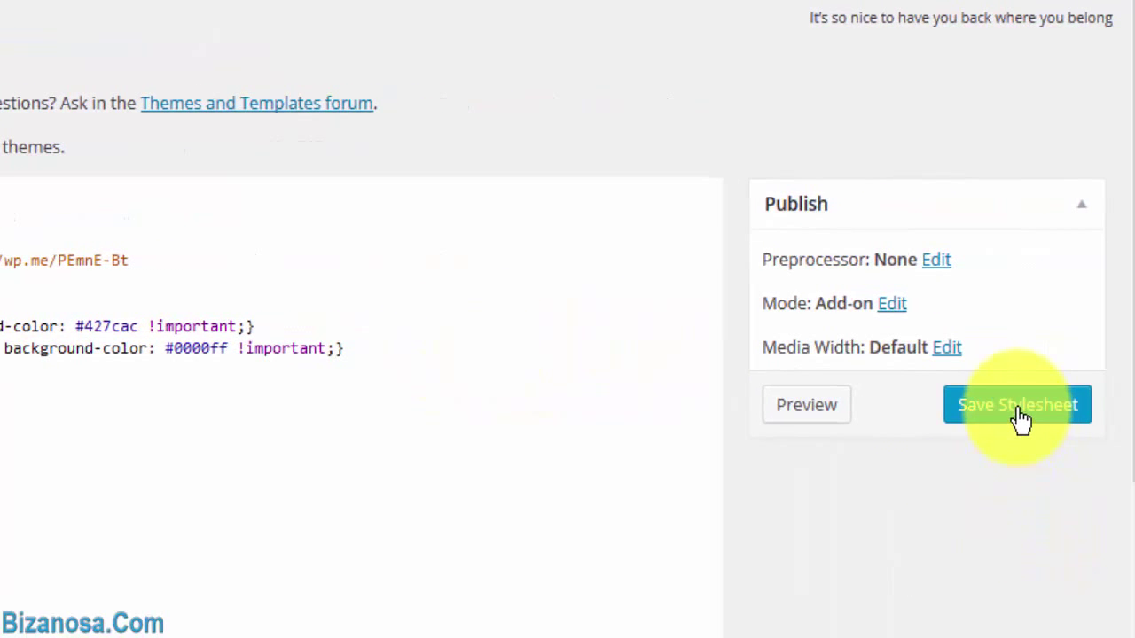
pyautogui.click(1019, 407)
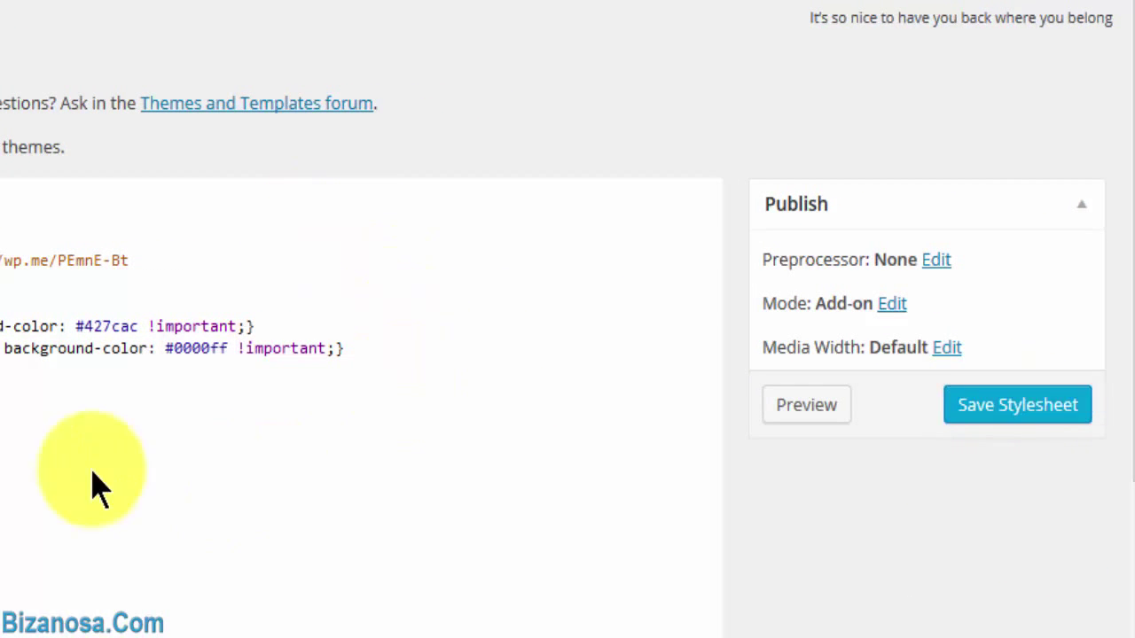
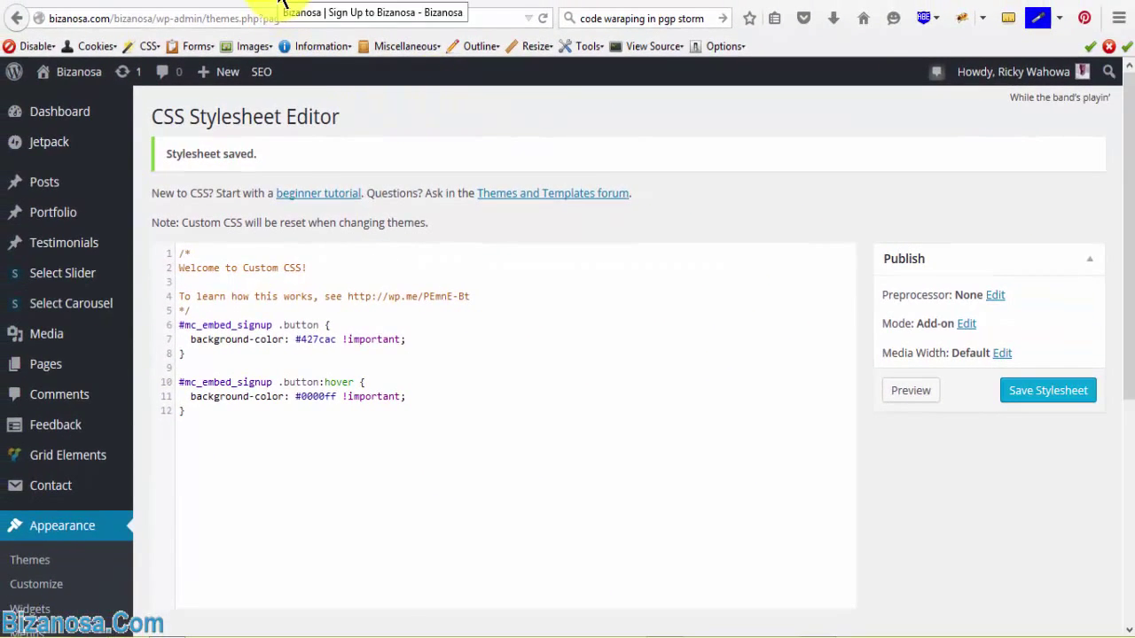
# Step: Check the Subscribe button styling and the form width on the published sign-up page and in its footer widget
pyautogui.click(282, 2)
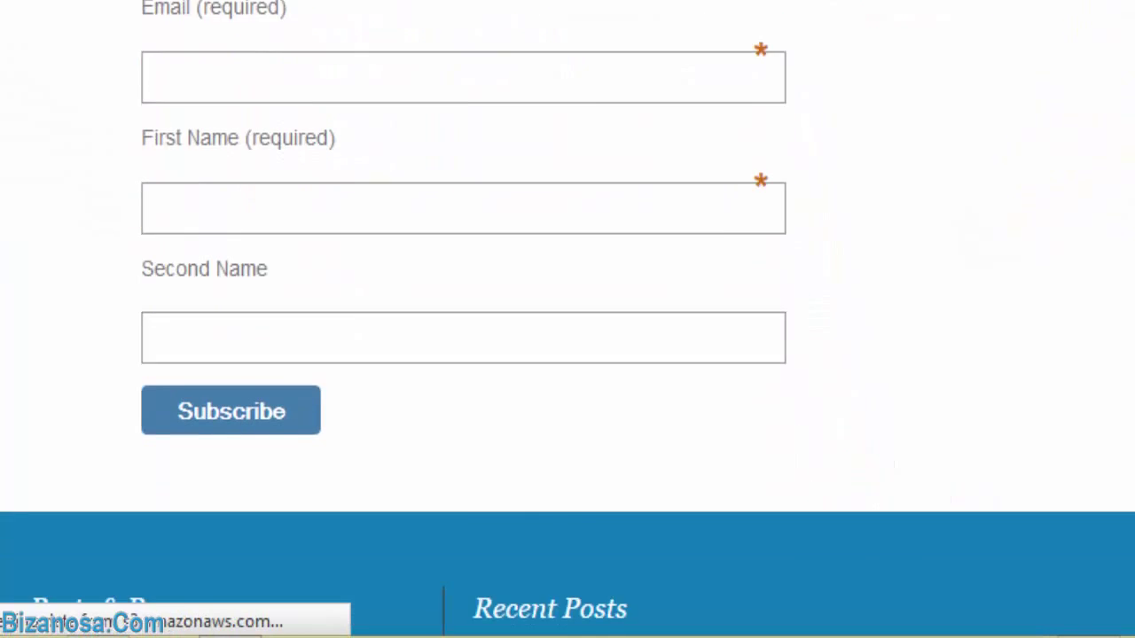
pyautogui.scroll(-2, 567, 319)
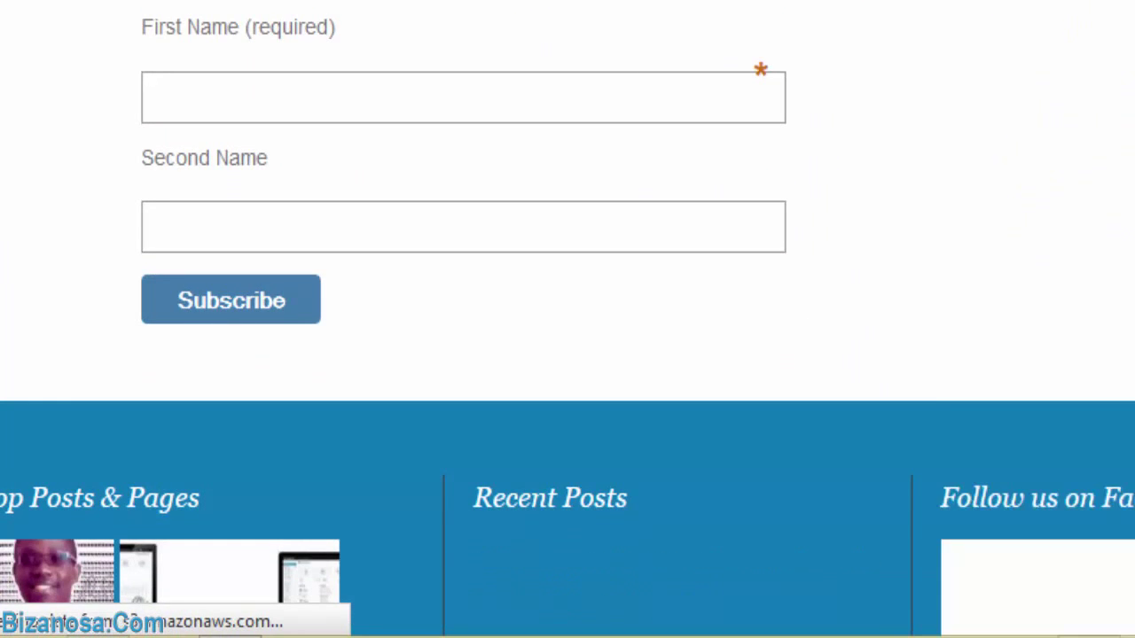
pyautogui.scroll(-3, 567, 319)
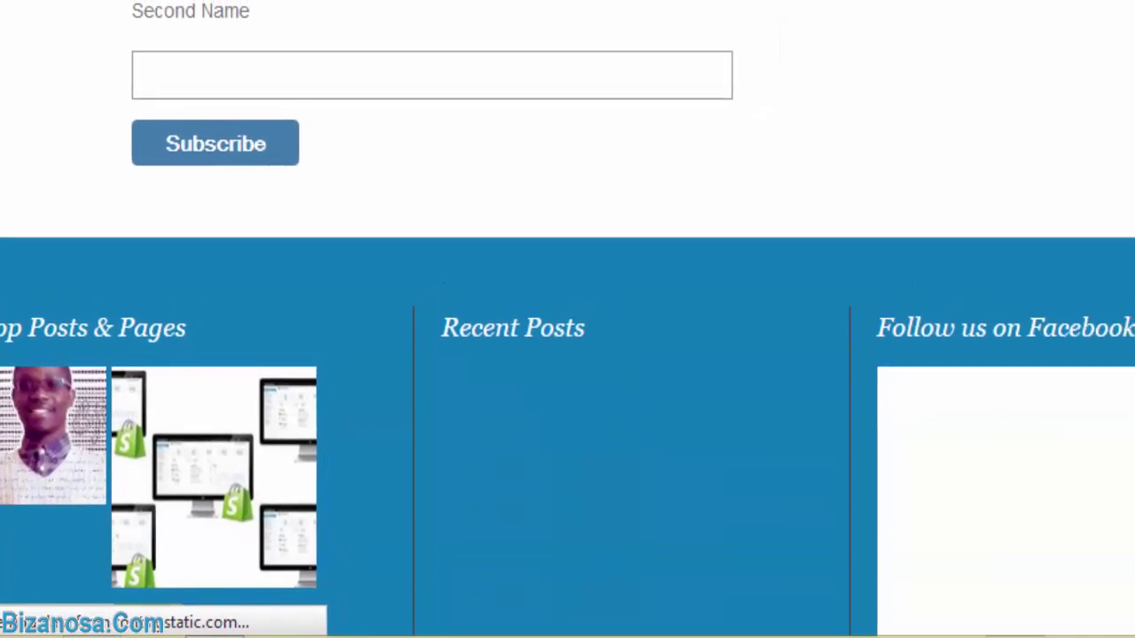
pyautogui.scroll(-5, 567, 319)
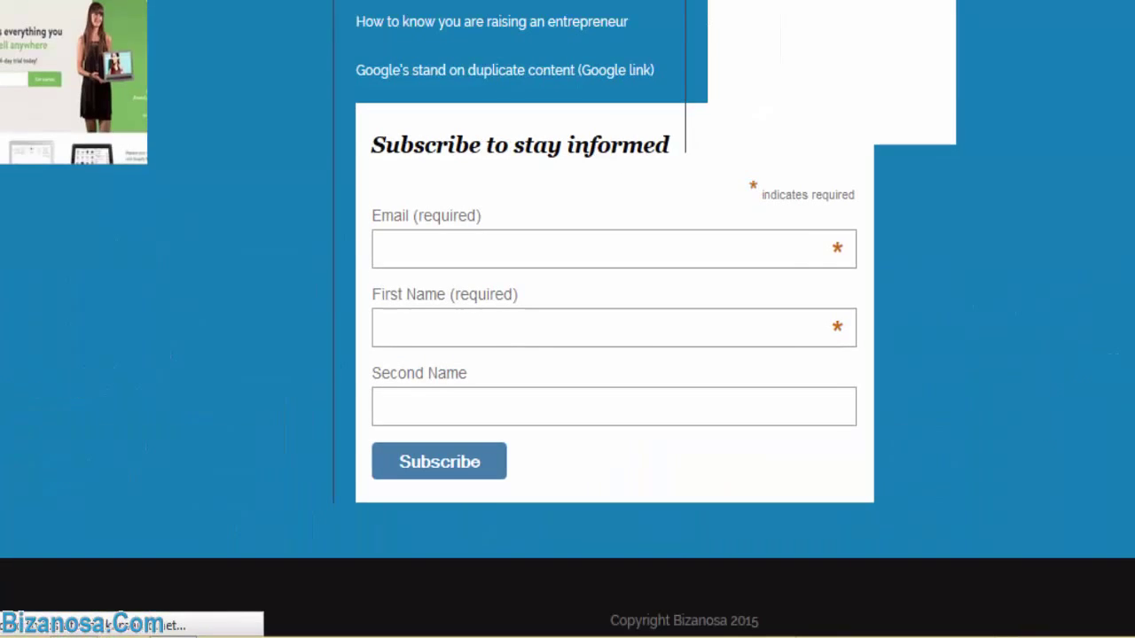
pyautogui.scroll(1, 568, 319)
pyautogui.scroll(2, 567, 319)
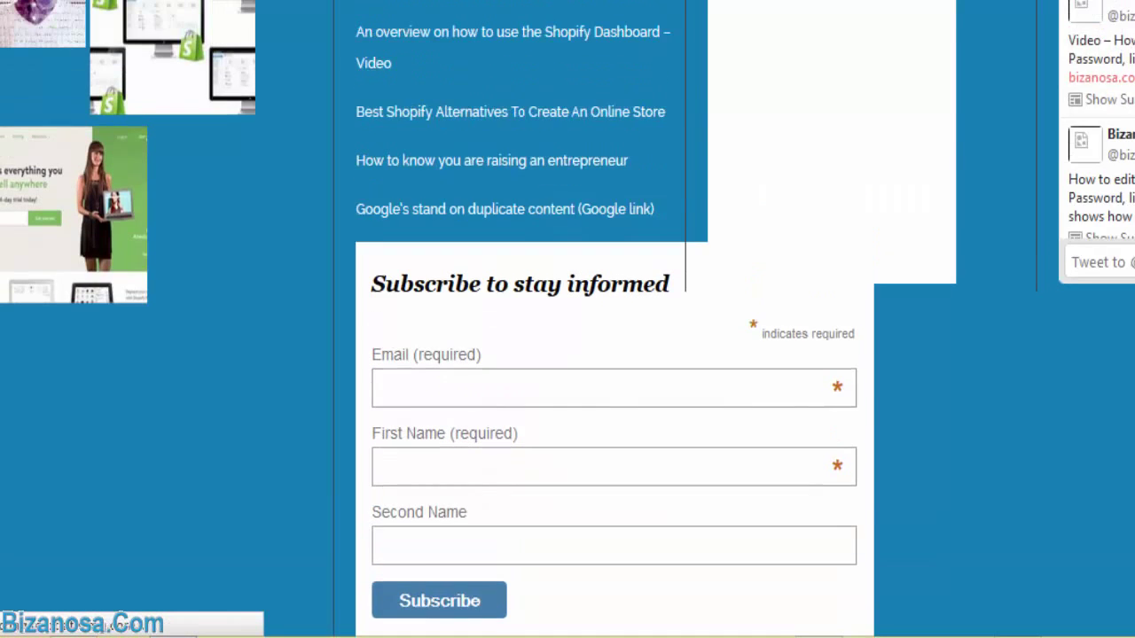
pyautogui.scroll(-2, 567, 319)
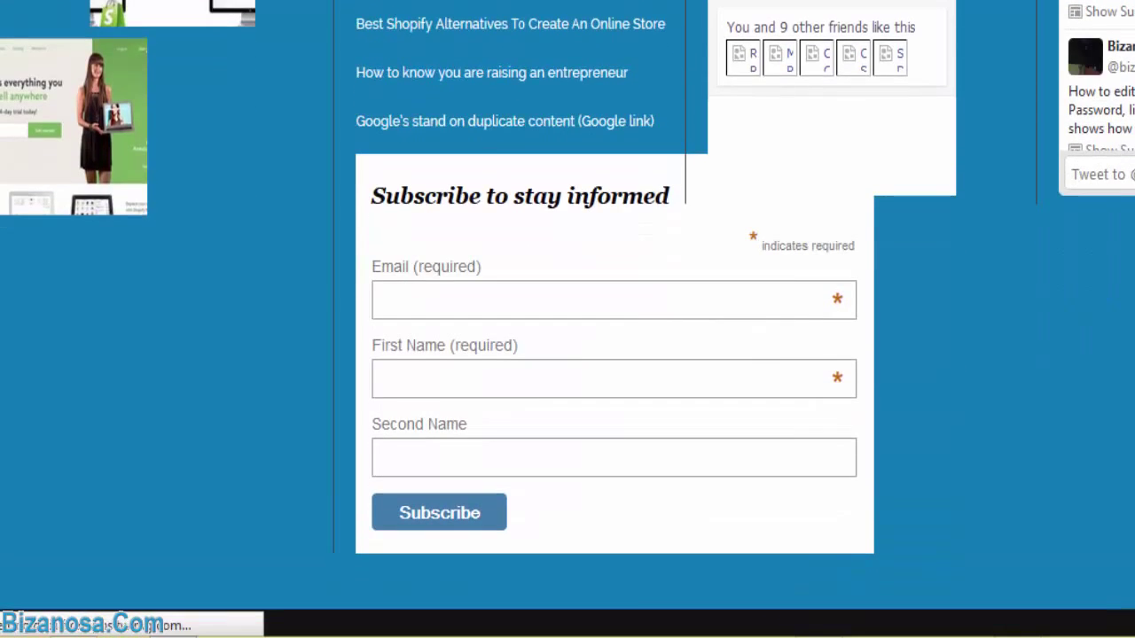
pyautogui.scroll(-1, 1066, 325)
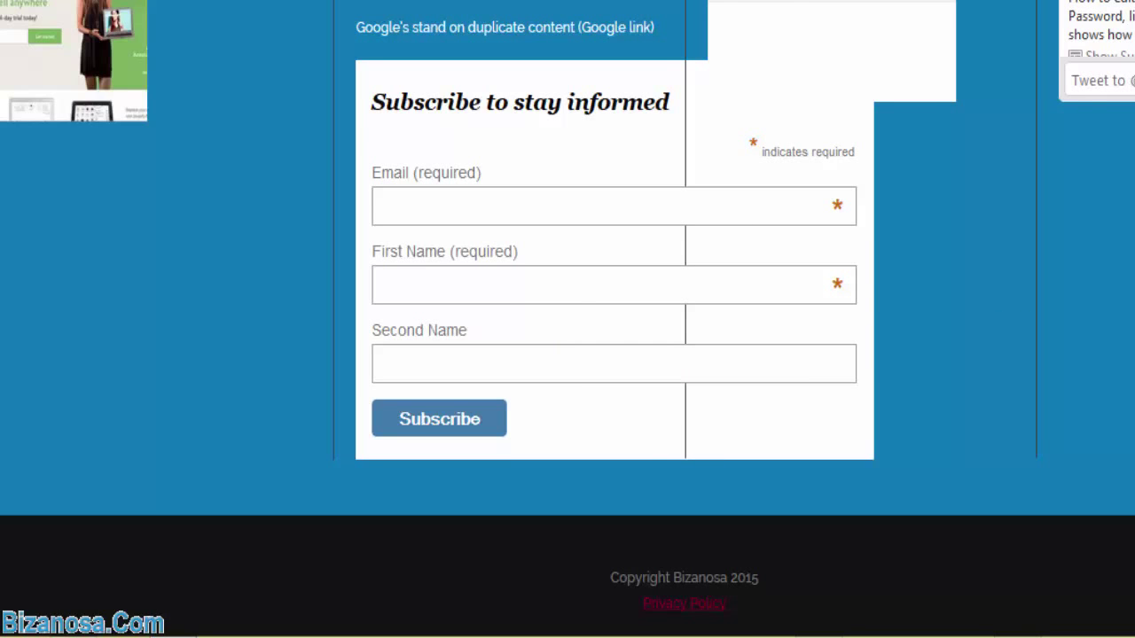
pyautogui.scroll(3, 567, 266)
pyautogui.scroll(-3, 568, 266)
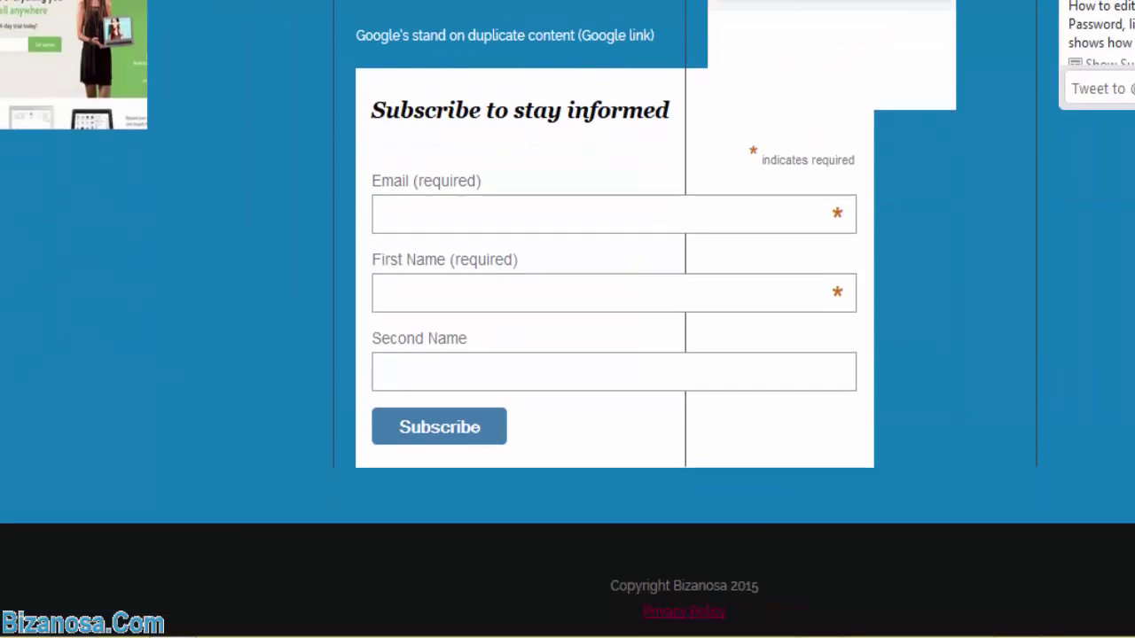
pyautogui.scroll(1, 567, 319)
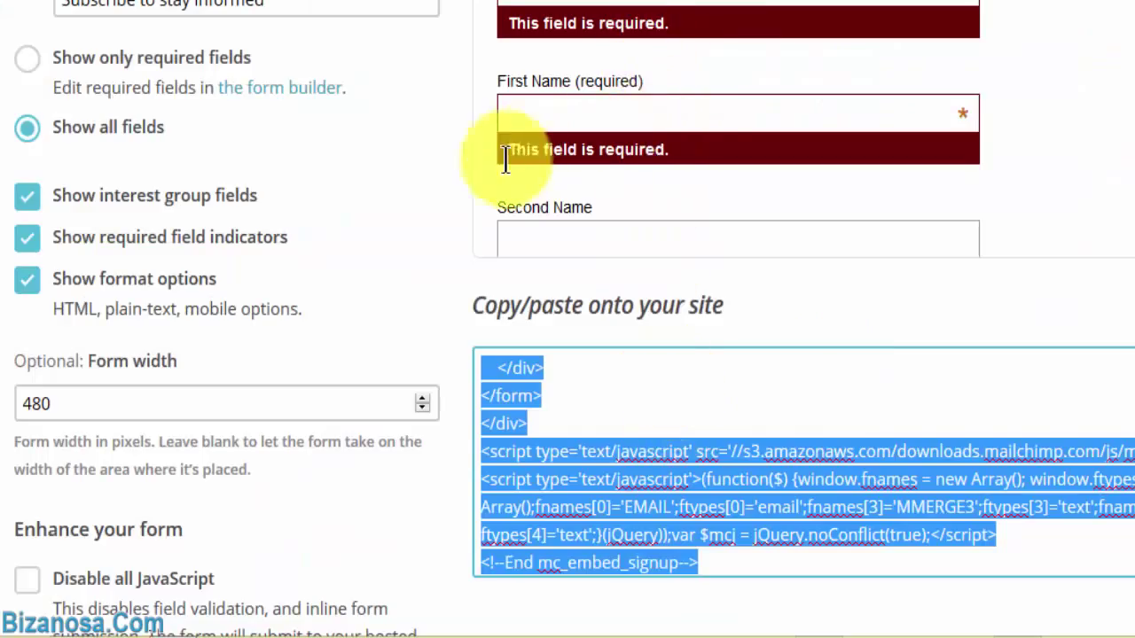
# Step: Clear the MailChimp form width so the form fills its area, and copy the regenerated embed code
pyautogui.doubleClick(36, 403)
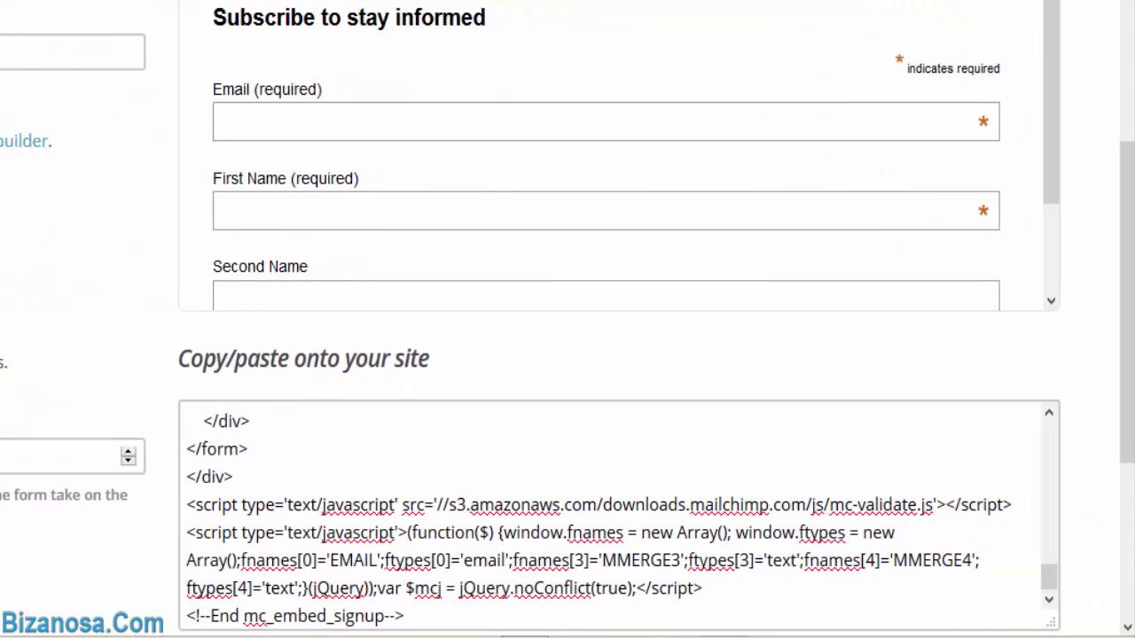
pyautogui.click(407, 461)
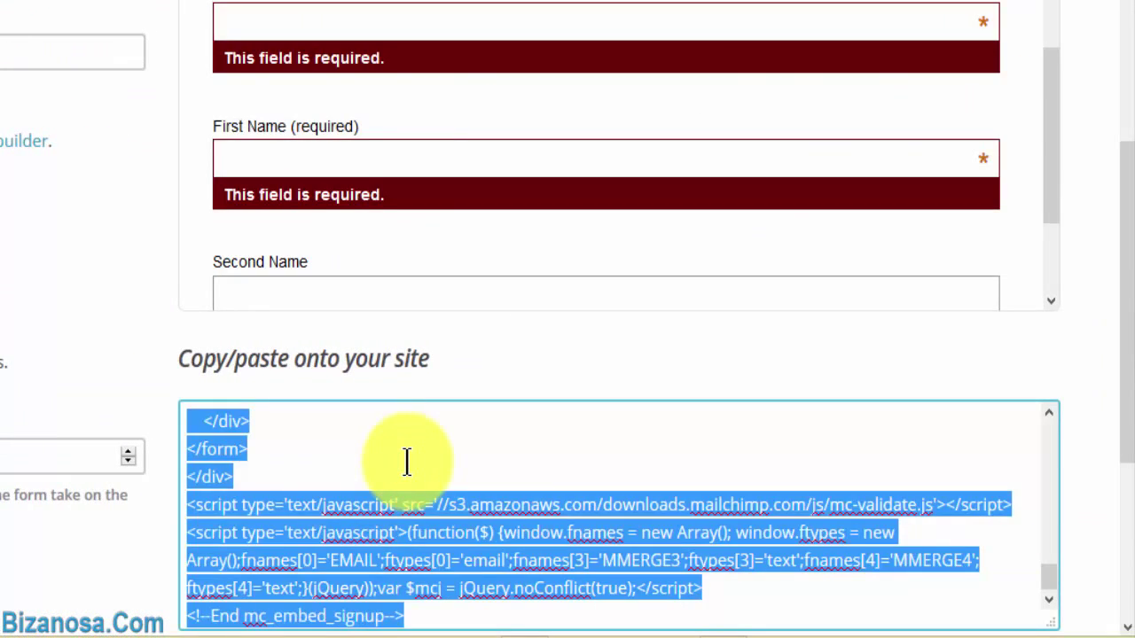
pyautogui.hotkey('ctrl', 'c')
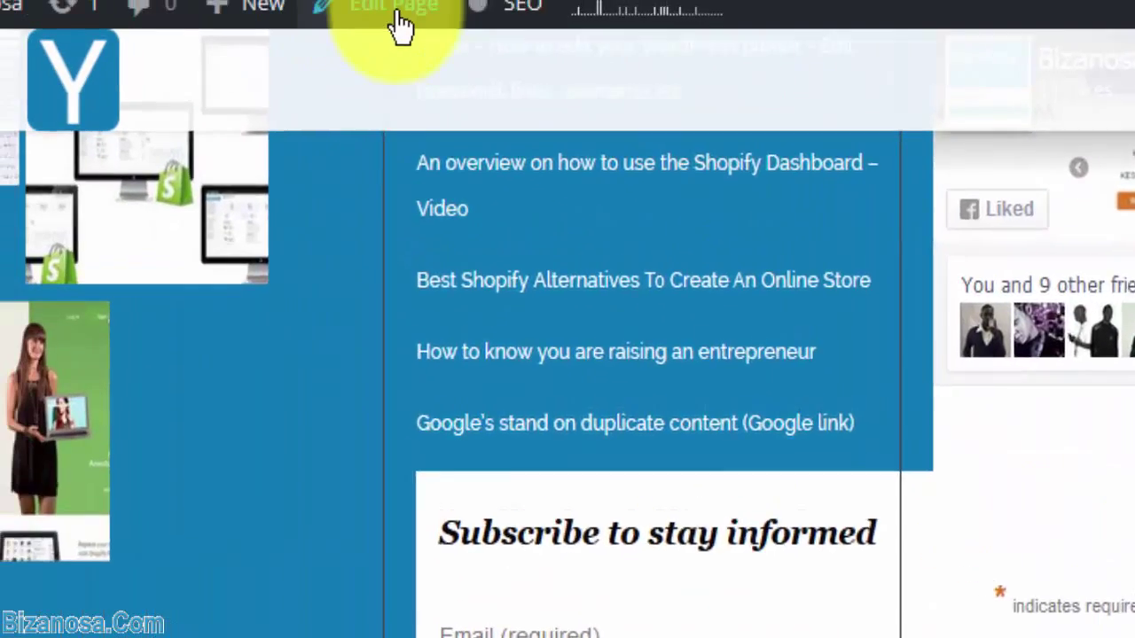
# Step: Replace the HTML text of the Sign Up to Bizanosa page with the new MailChimp embed code and update the page
pyautogui.click(398, 23)
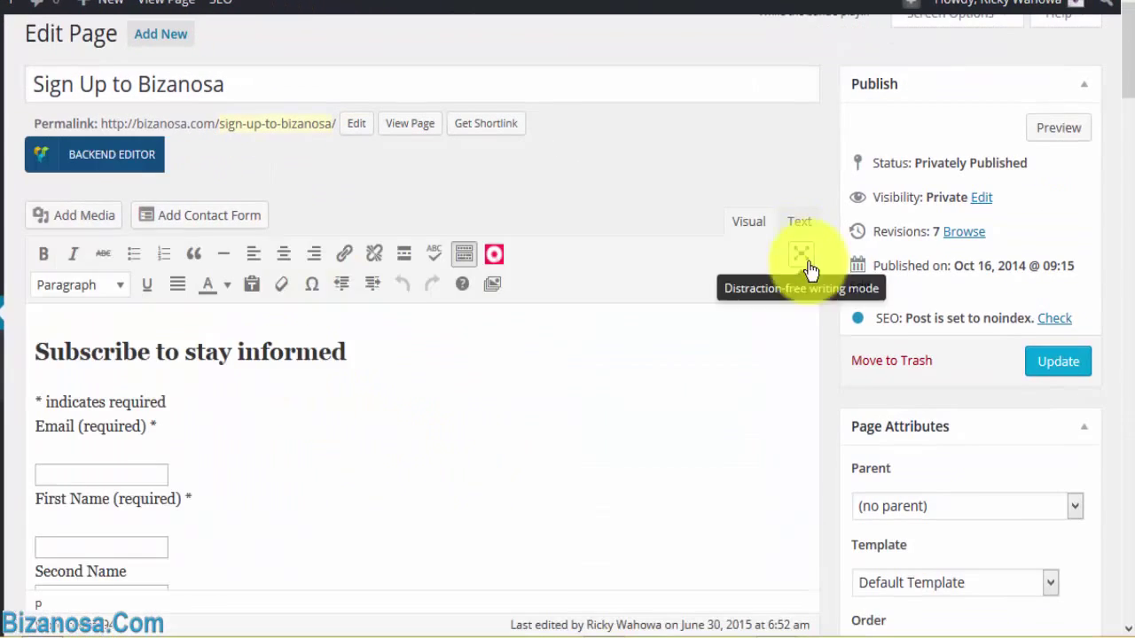
pyautogui.click(800, 222)
pyautogui.hotkey('ctrl', 'v')
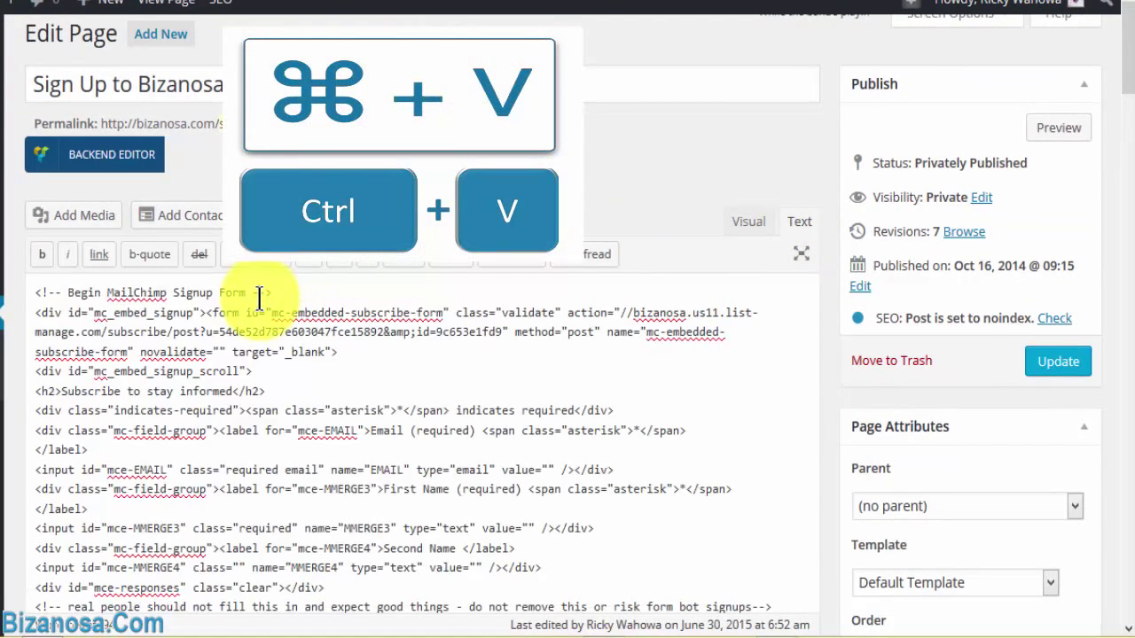
pyautogui.hotkey('ctrl', 'a')
pyautogui.scroll(-3, 259, 297)
pyautogui.press('Delete')
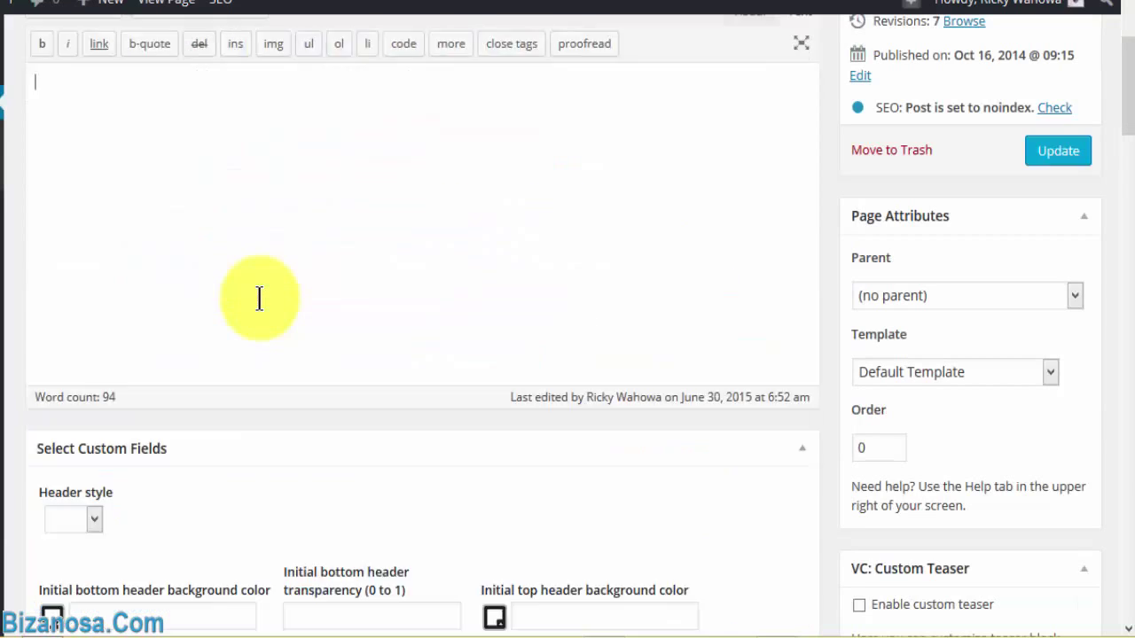
pyautogui.scroll(1, 259, 298)
pyautogui.hotkey('ctrl', 'v')
pyautogui.scroll(-4, 259, 298)
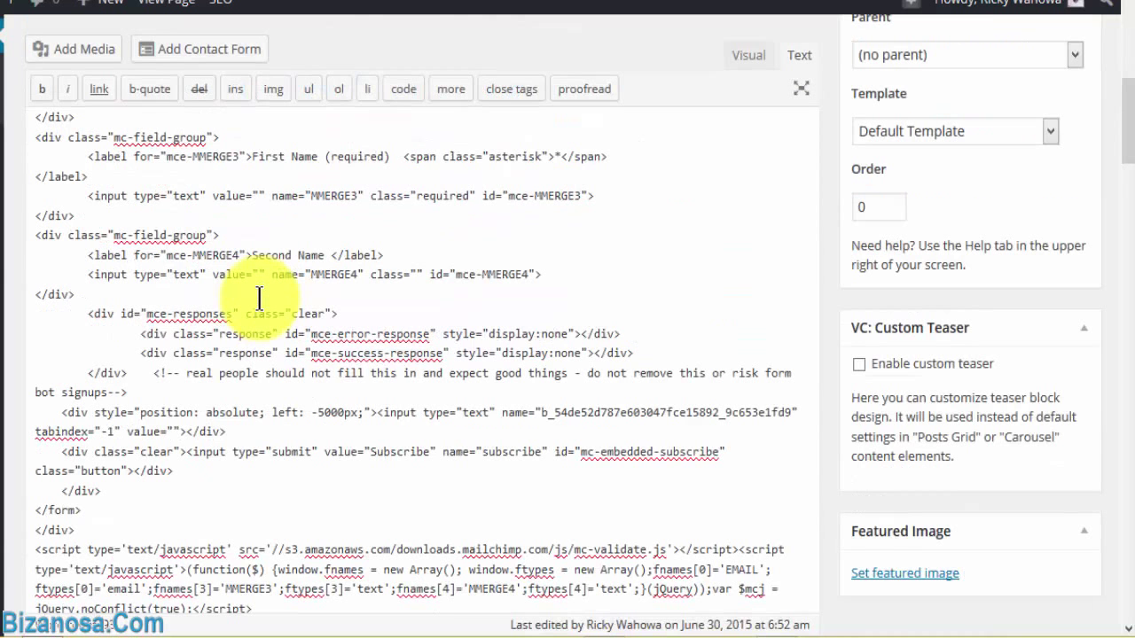
pyautogui.scroll(4, 995, 273)
pyautogui.click(1057, 337)
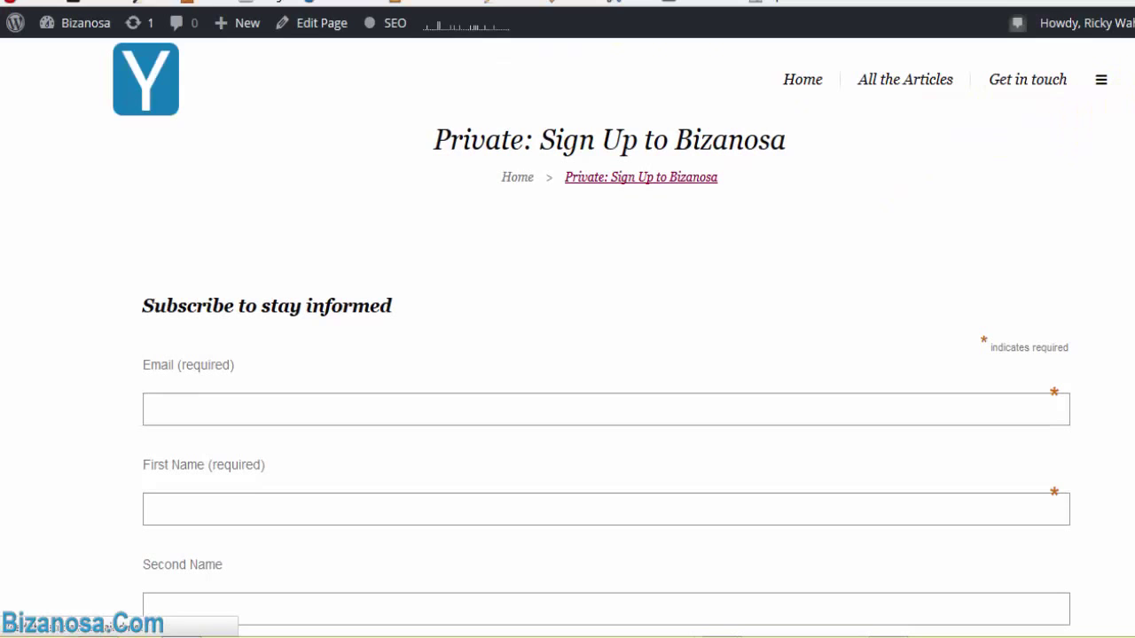
# Step: Review the page and footer signup forms on the published page and test the page form's Subscribe button with empty fields
pyautogui.scroll(-3, 567, 355)
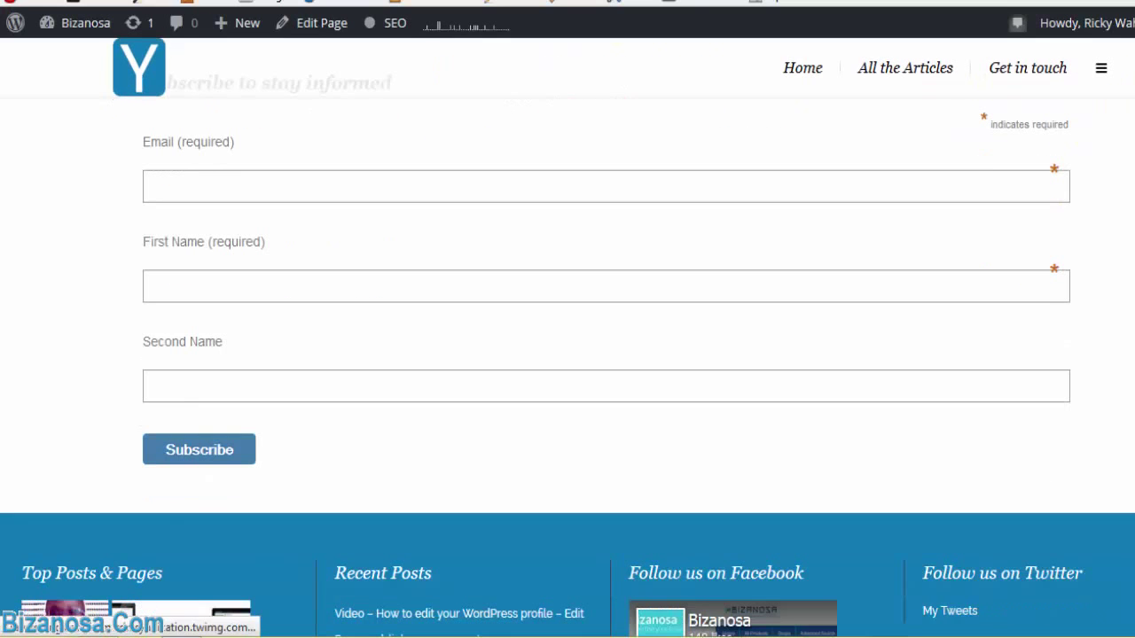
pyautogui.scroll(-7, 567, 354)
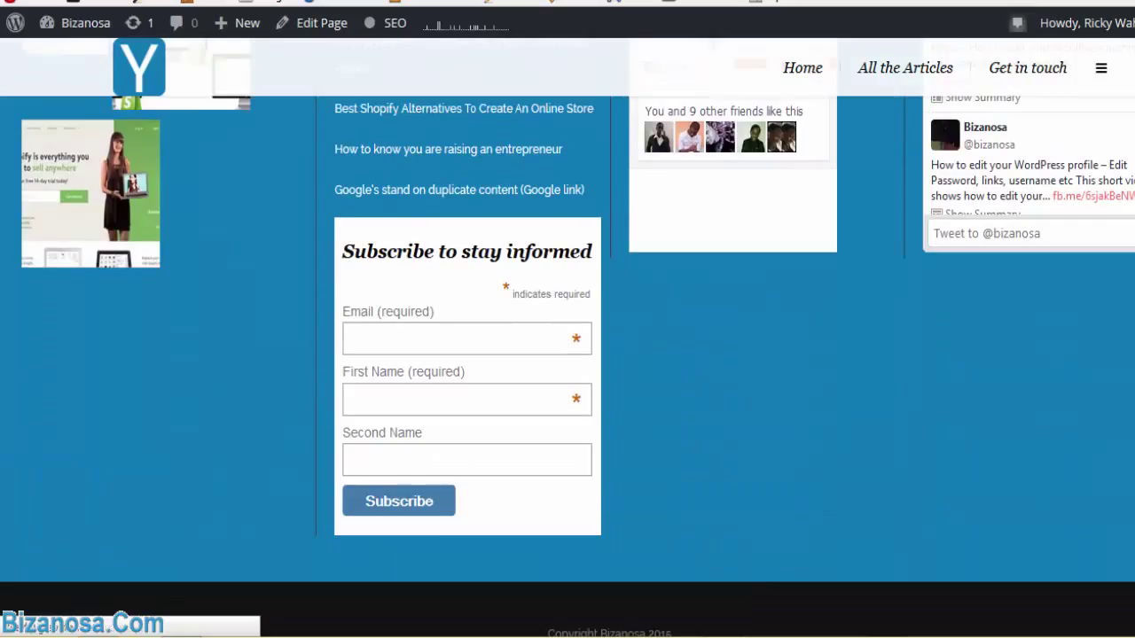
pyautogui.scroll(10, 567, 354)
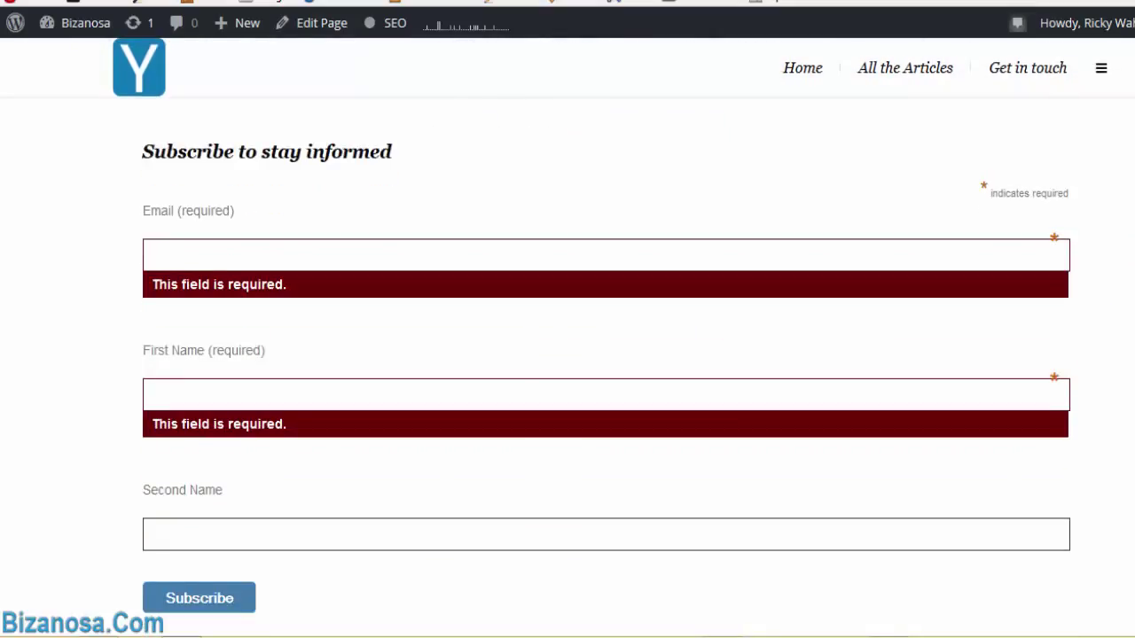